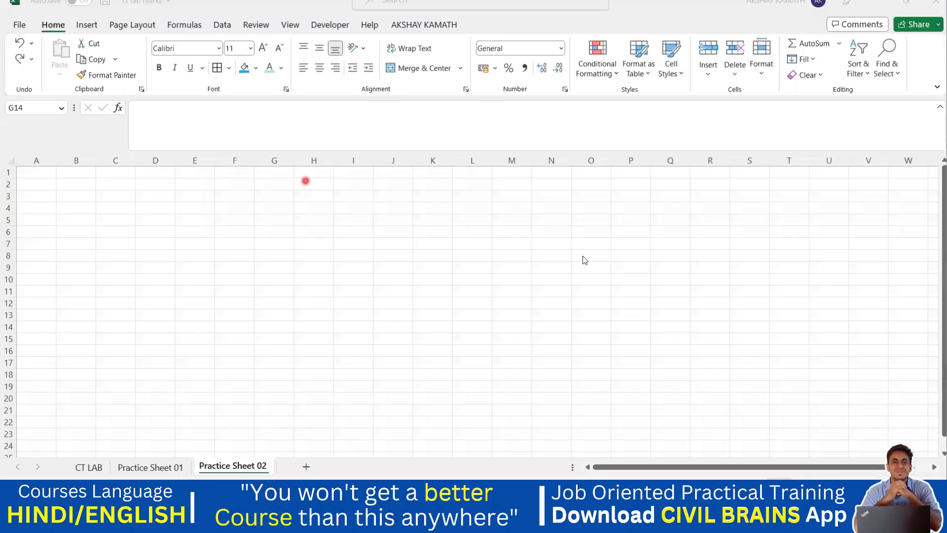
Apply All Borders to D2:P19 on Practice Sheet 02, producing a red grid
click(579, 273)
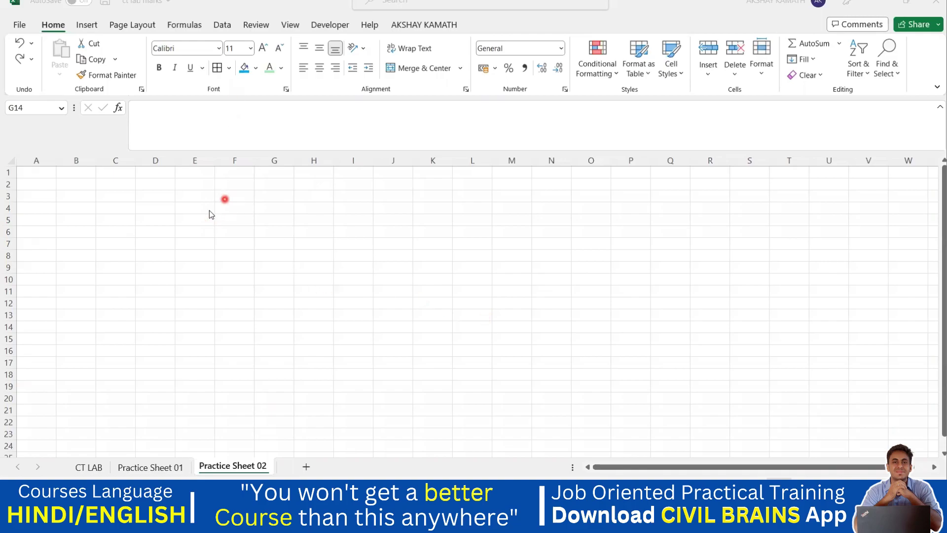
drag(148, 186, 630, 384)
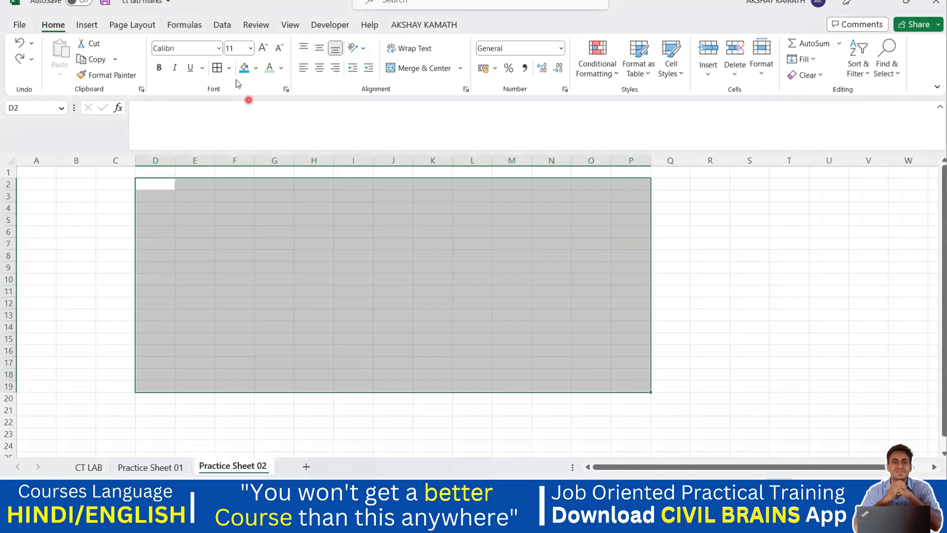
click(217, 68)
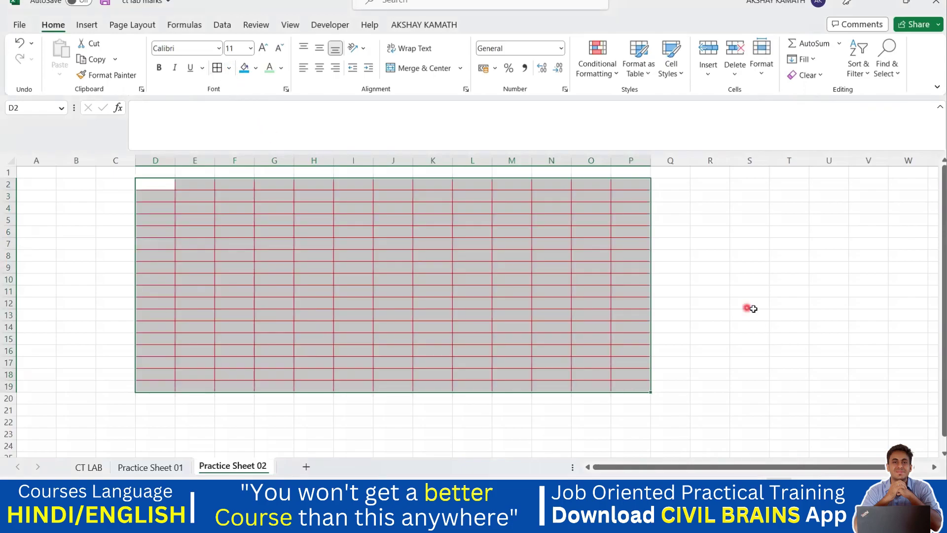
click(752, 306)
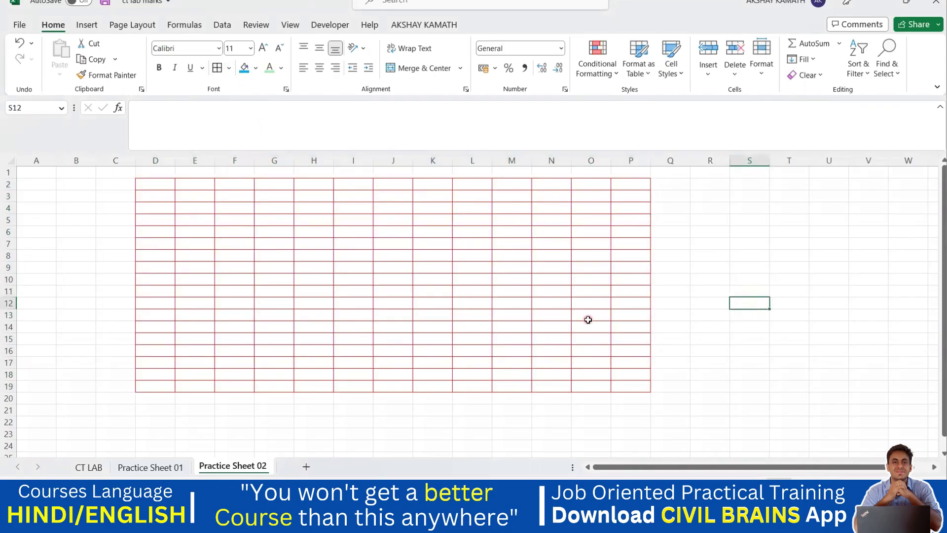
click(151, 467)
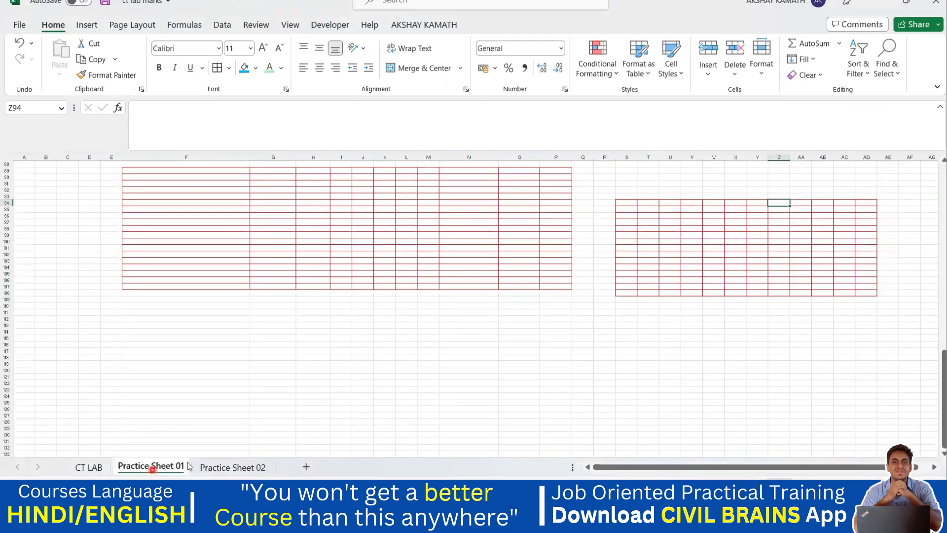
click(245, 466)
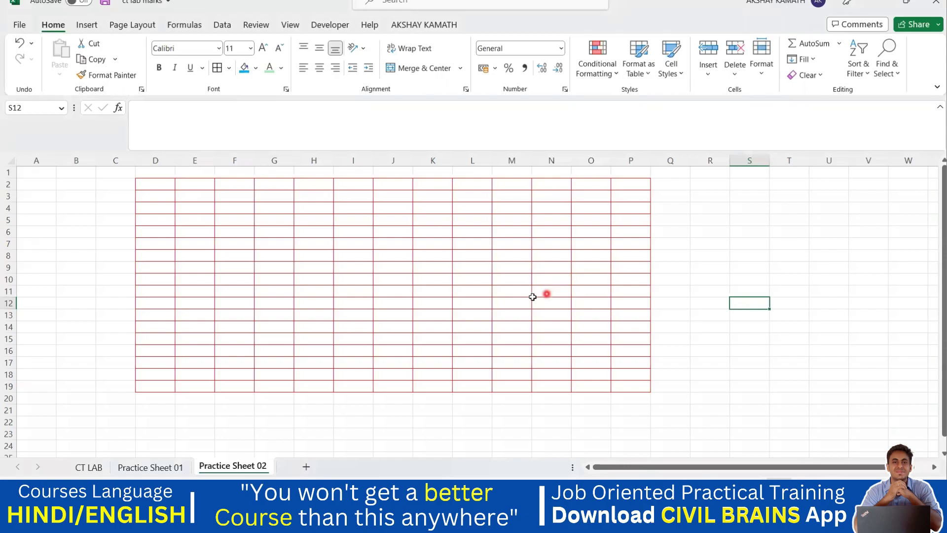
Set the border line colour to black and redraw the D2:P19 grid with it
click(230, 69)
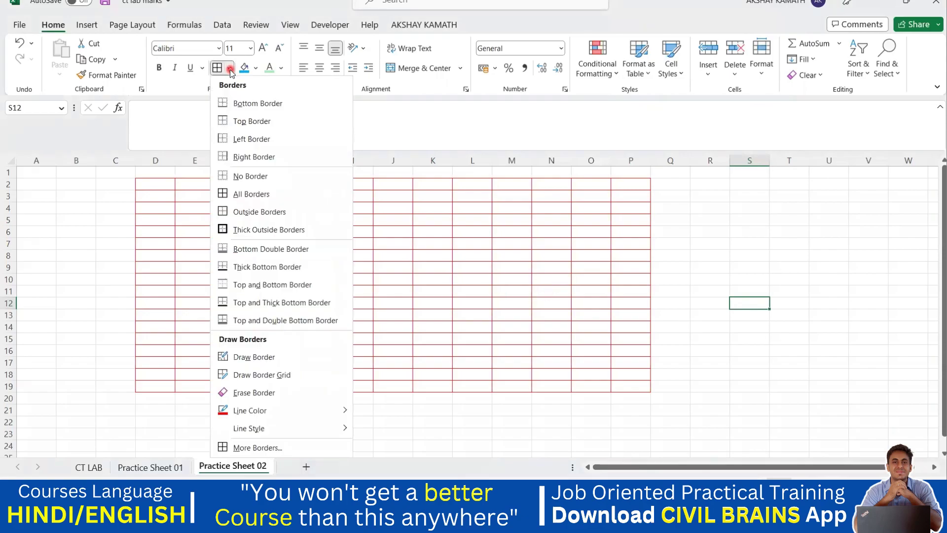
mouse_move(277, 411)
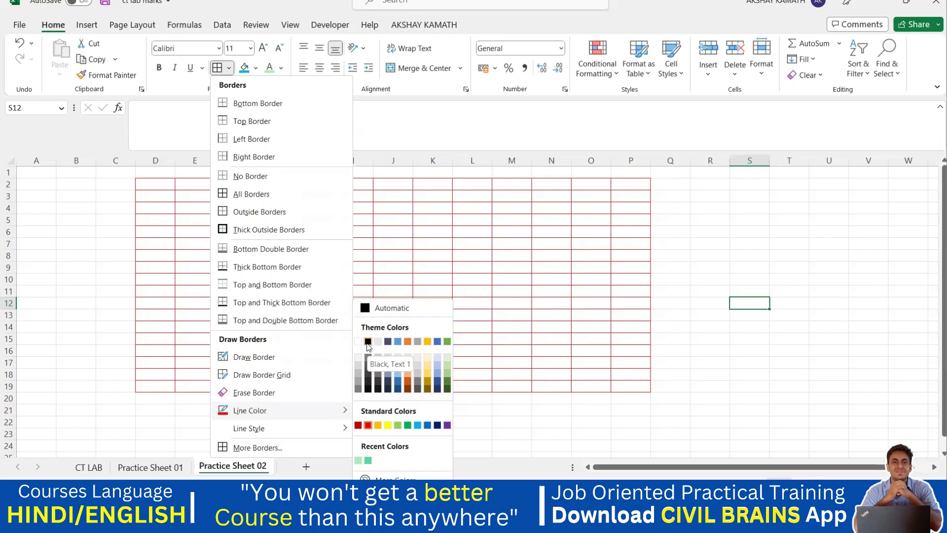
click(368, 341)
mouse_move(658, 380)
mouse_down()
mouse_move(469, 314)
mouse_move(217, 197)
mouse_move(140, 176)
mouse_up()
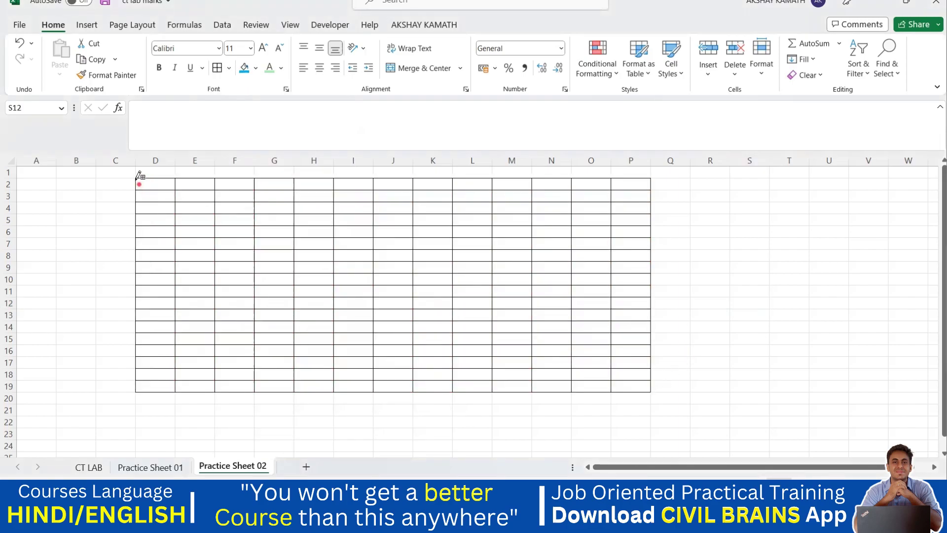
Apply All Borders to G24:R32 for a second grid below the first
key(Escape)
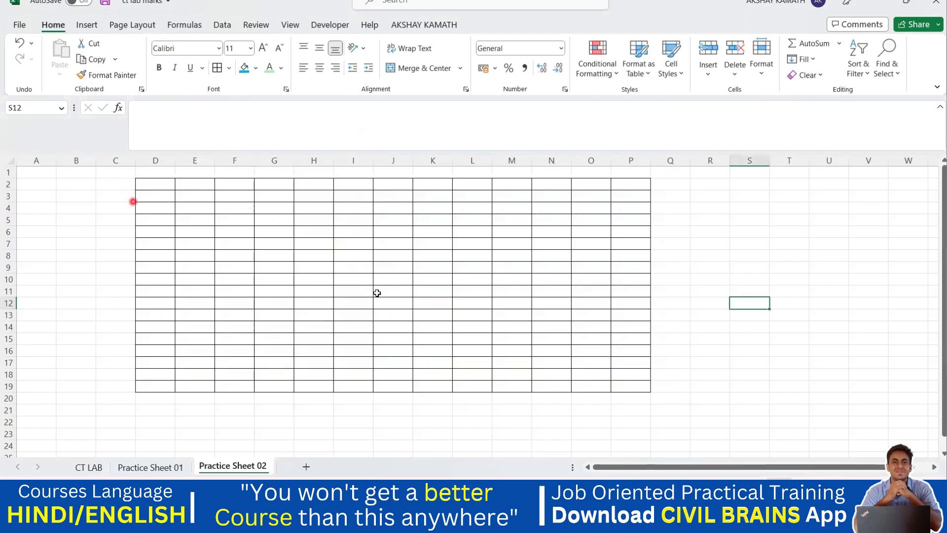
scroll(385, 291, down, 4)
mouse_move(294, 309)
mouse_down()
mouse_move(482, 302)
mouse_move(696, 313)
mouse_move(700, 395)
mouse_up()
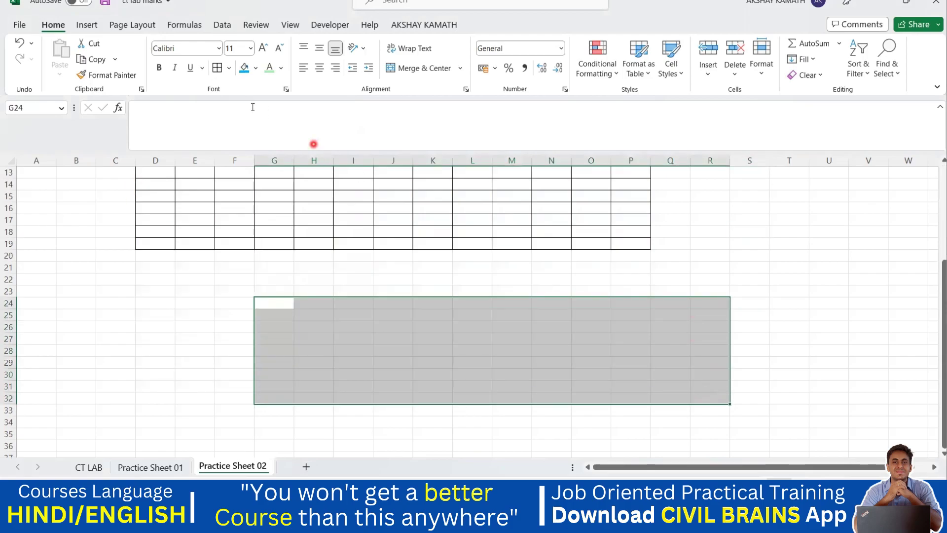
click(229, 69)
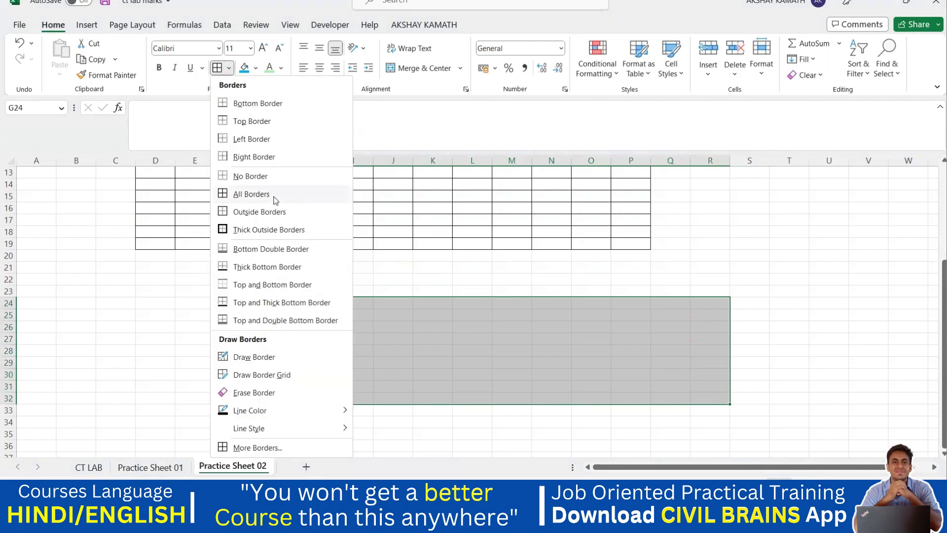
click(251, 194)
click(710, 291)
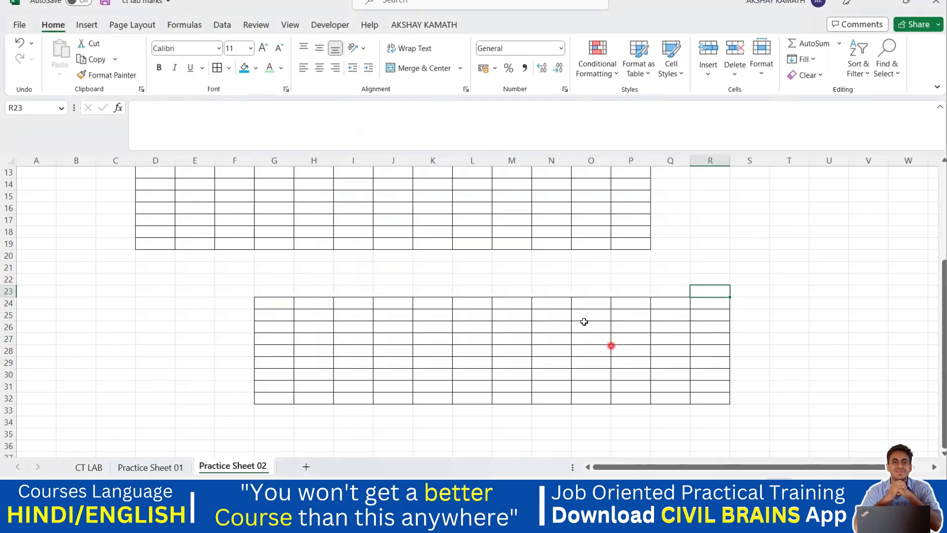
Reopen the border options and close them unchanged, scrolling to review both grids
scroll(497, 274, up, 1)
scroll(497, 275, up, 1)
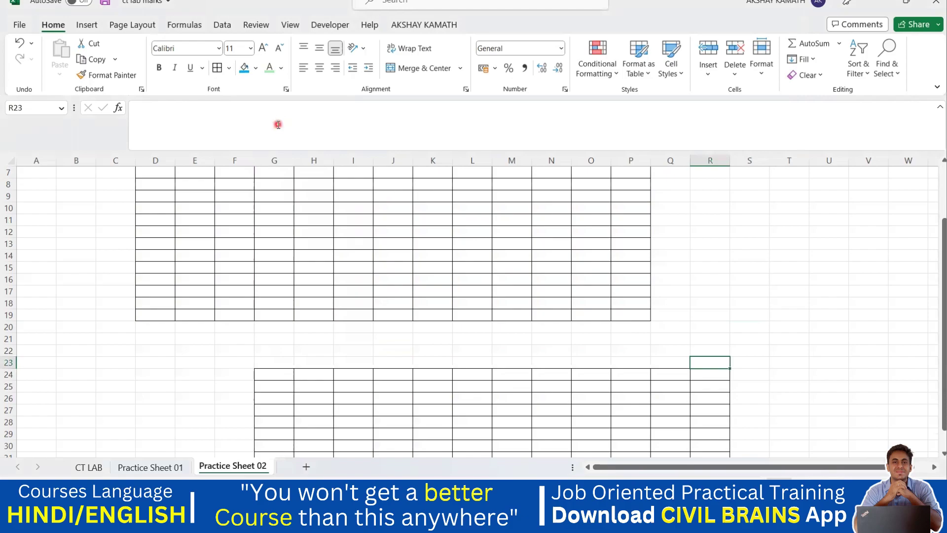
click(229, 68)
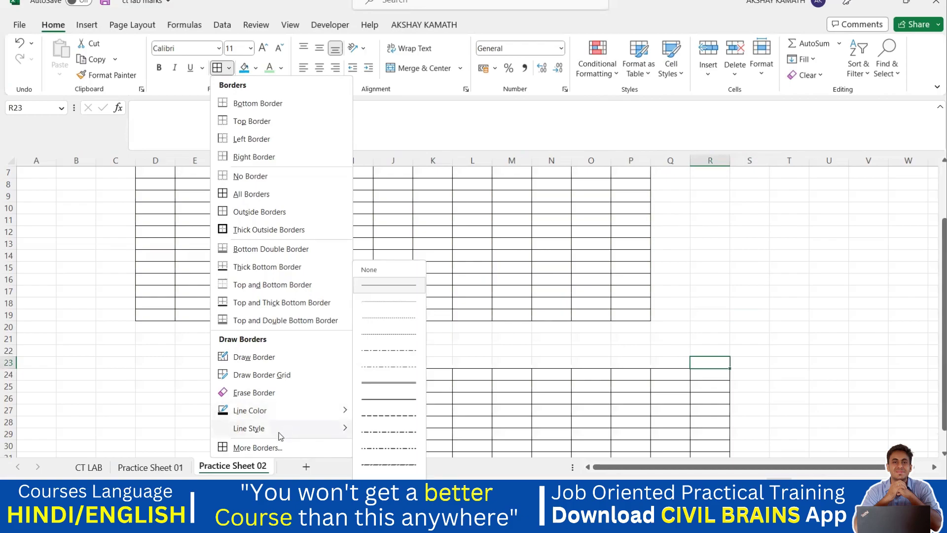
click(746, 292)
scroll(743, 281, down, 4)
scroll(743, 277, down, 4)
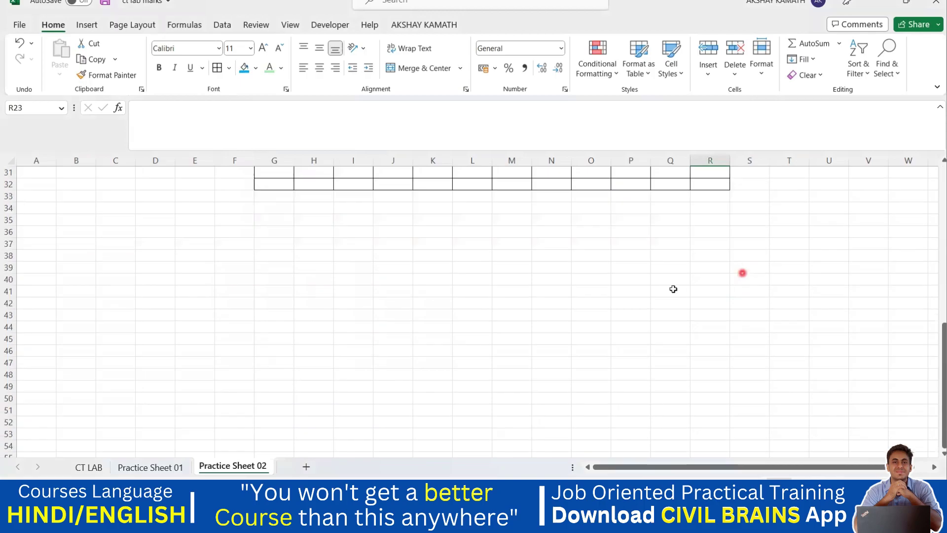
scroll(339, 246, up, 3)
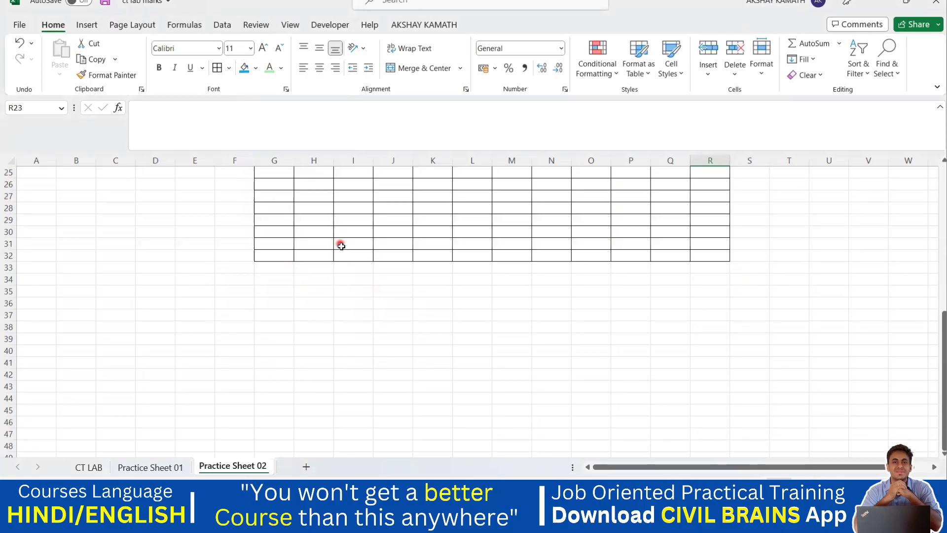
scroll(685, 268, down, 2)
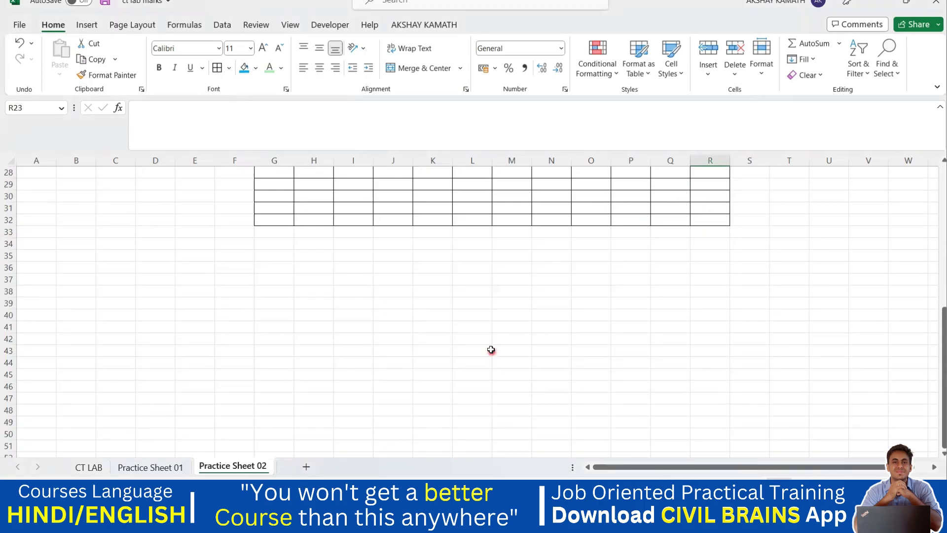
Choose the dash-dot-dot line style and draw a border grid over I38:N44
drag(283, 303, 681, 399)
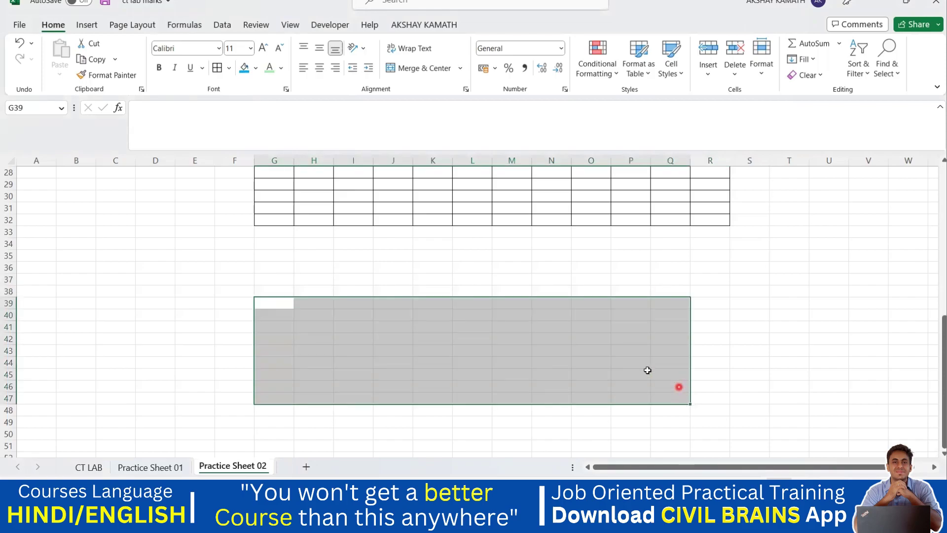
click(229, 68)
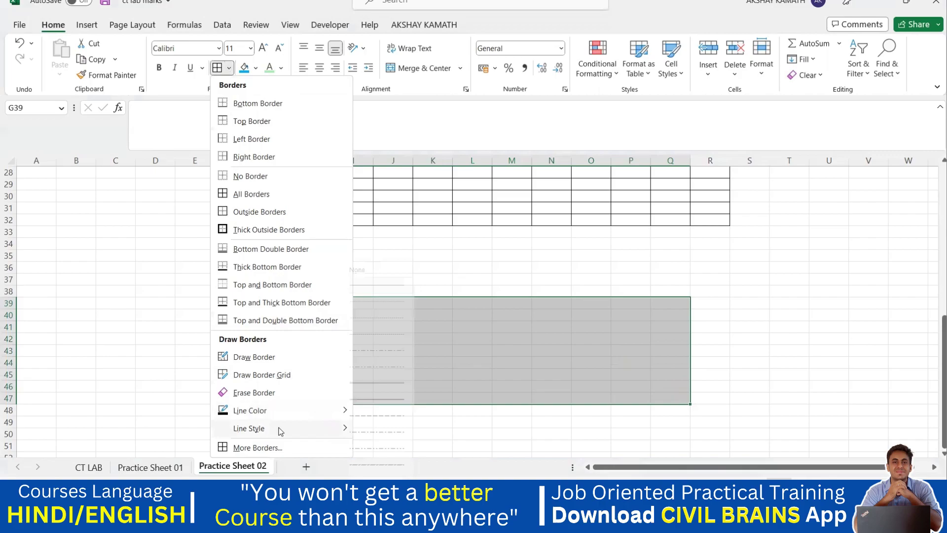
mouse_move(281, 431)
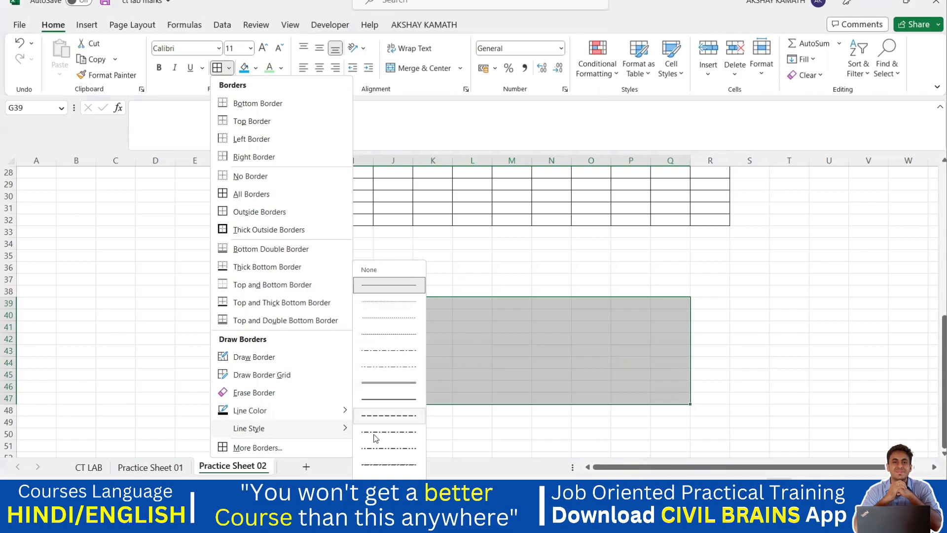
click(376, 449)
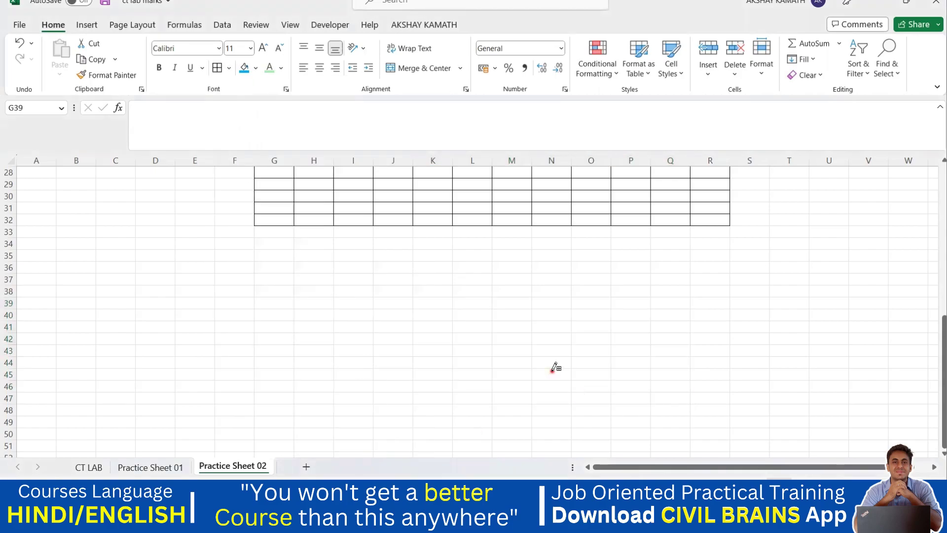
mouse_move(551, 367)
mouse_down()
mouse_move(495, 360)
mouse_move(334, 287)
mouse_up()
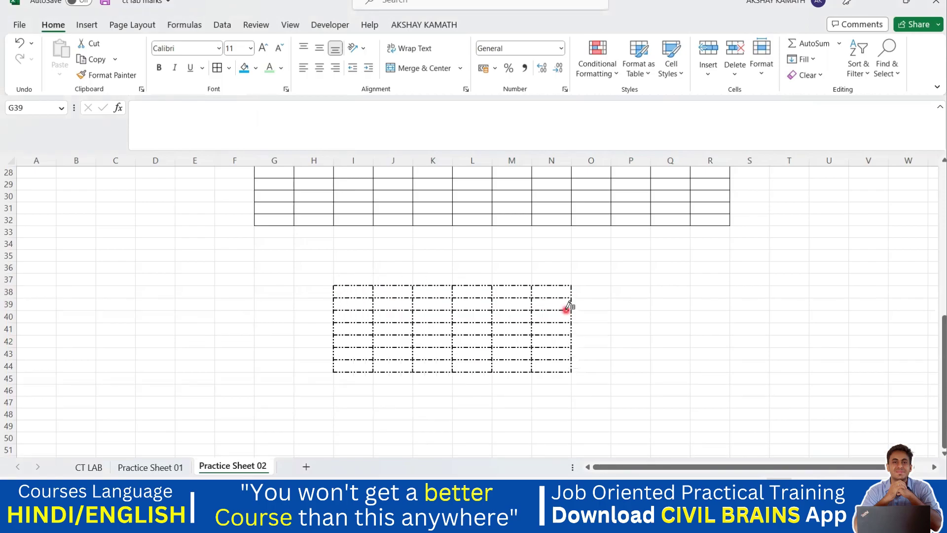
Select cells inside the dashed grid, moving from I38 to J41
drag(567, 309, 635, 323)
click(634, 321)
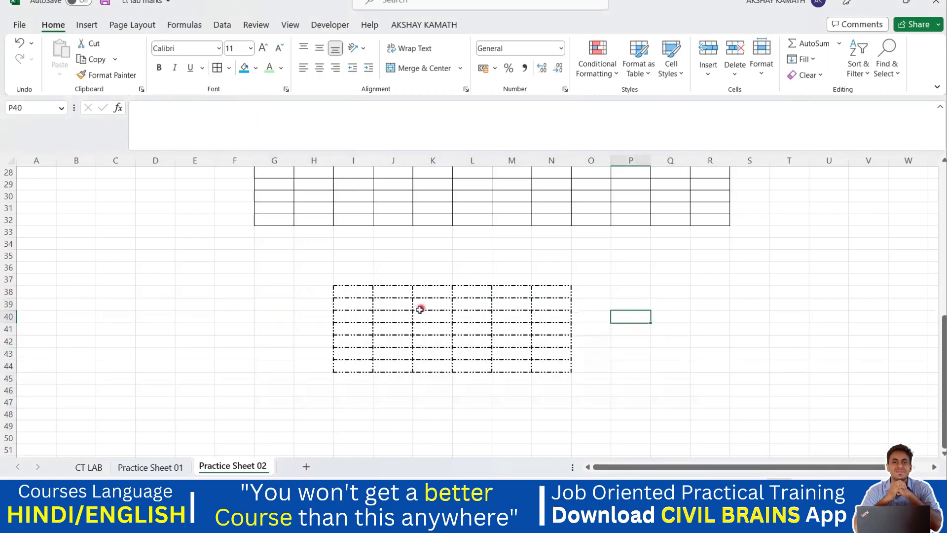
scroll(385, 317, up, 1)
click(365, 327)
key(Down)
key(Down)
key(Down)
key(Right)
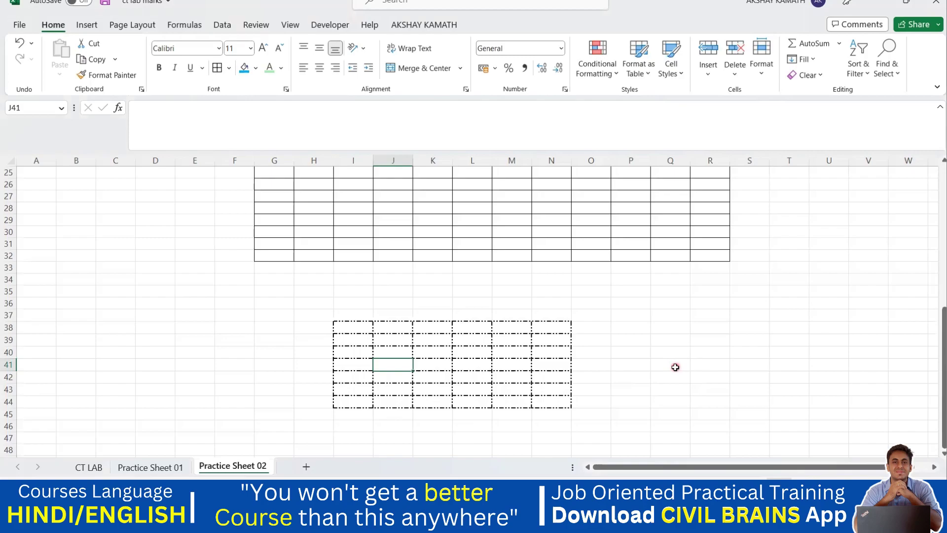
scroll(676, 367, up, 2)
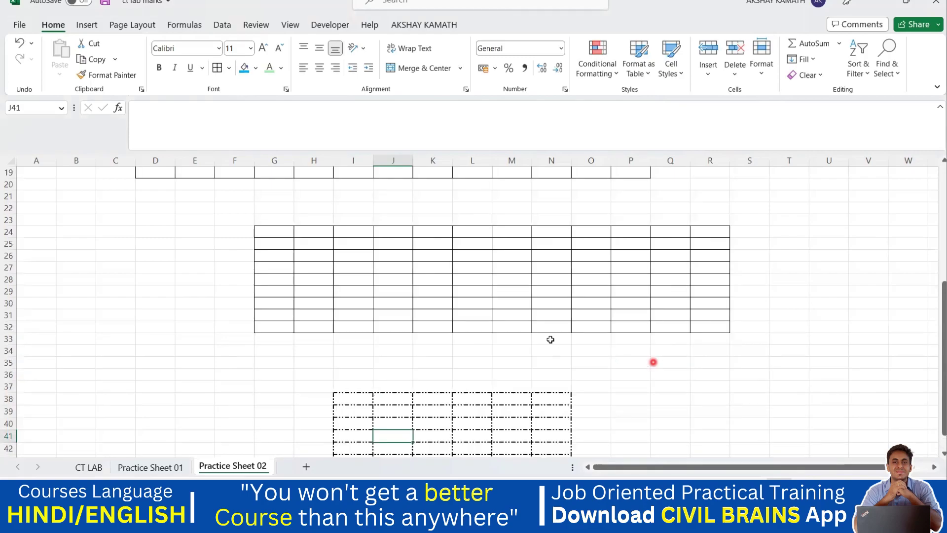
scroll(678, 283, down, 1)
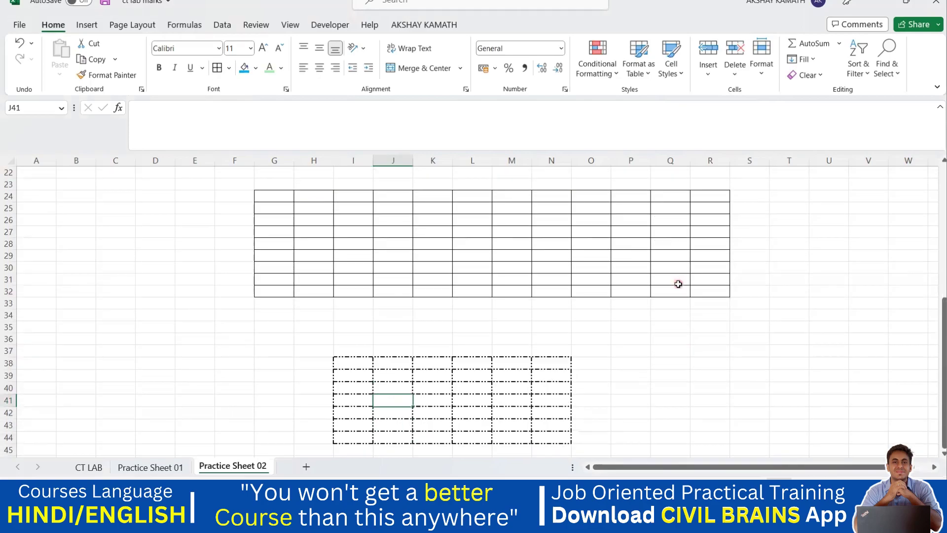
scroll(678, 284, down, 2)
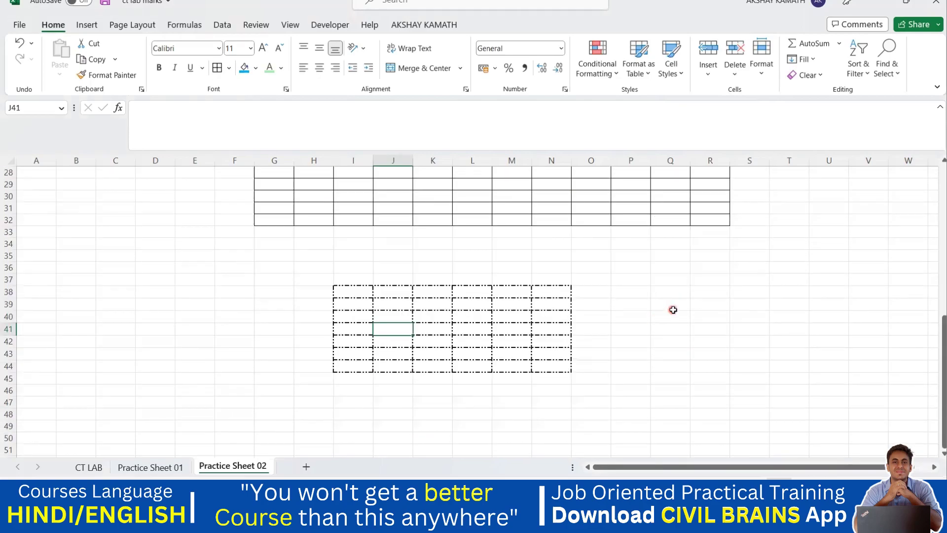
click(618, 326)
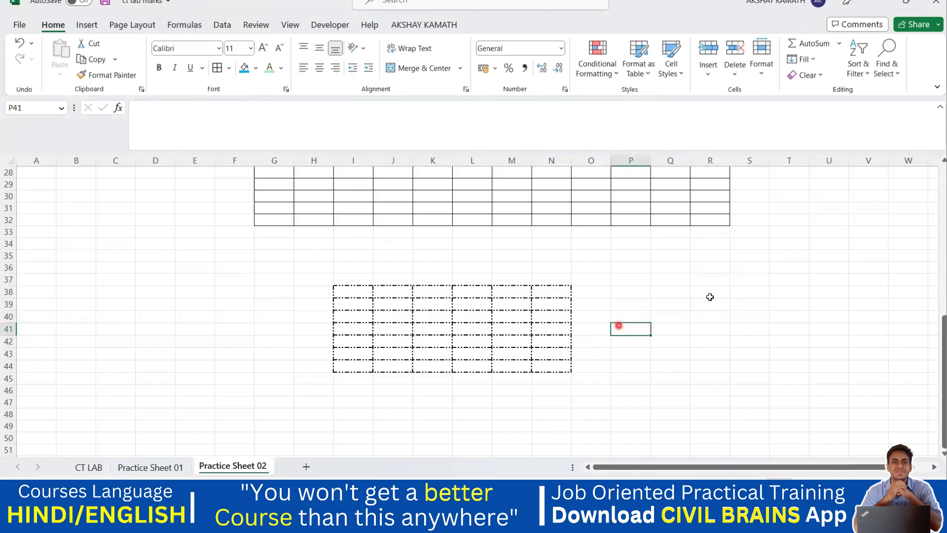
click(231, 69)
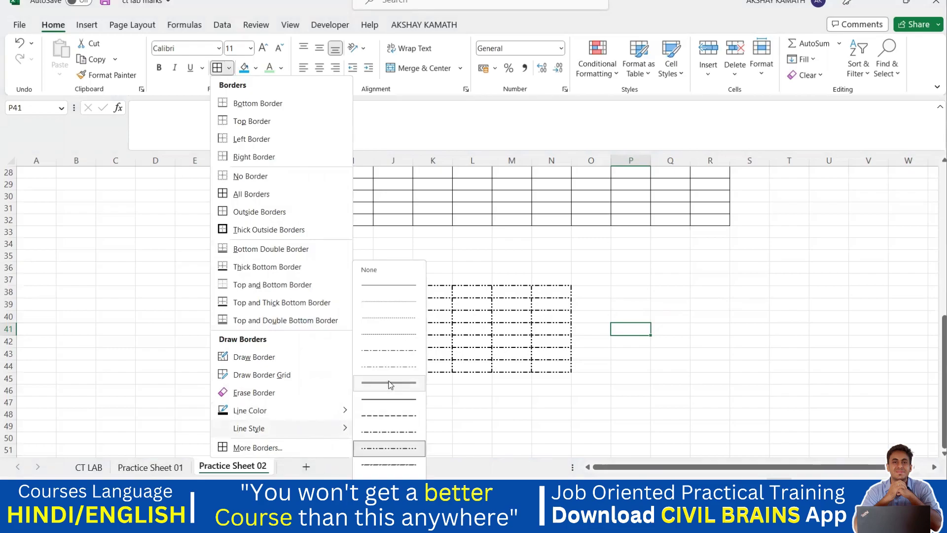
click(602, 377)
scroll(515, 374, down, 4)
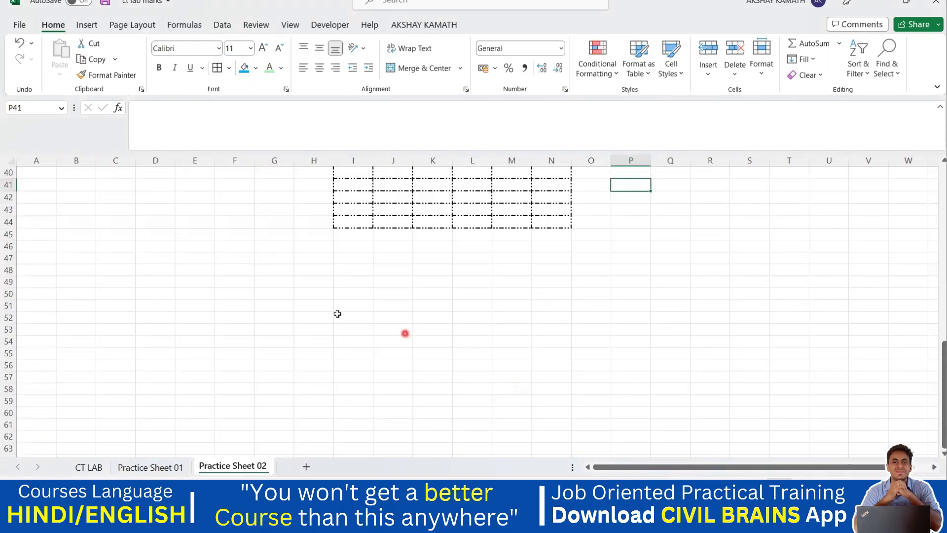
Select H50:Q61, choose the double-line style and draw a border grid over H49:N55
click(300, 290)
mouse_move(300, 290)
mouse_down()
mouse_move(560, 323)
mouse_move(589, 334)
mouse_move(683, 421)
mouse_move(668, 409)
mouse_up()
click(229, 68)
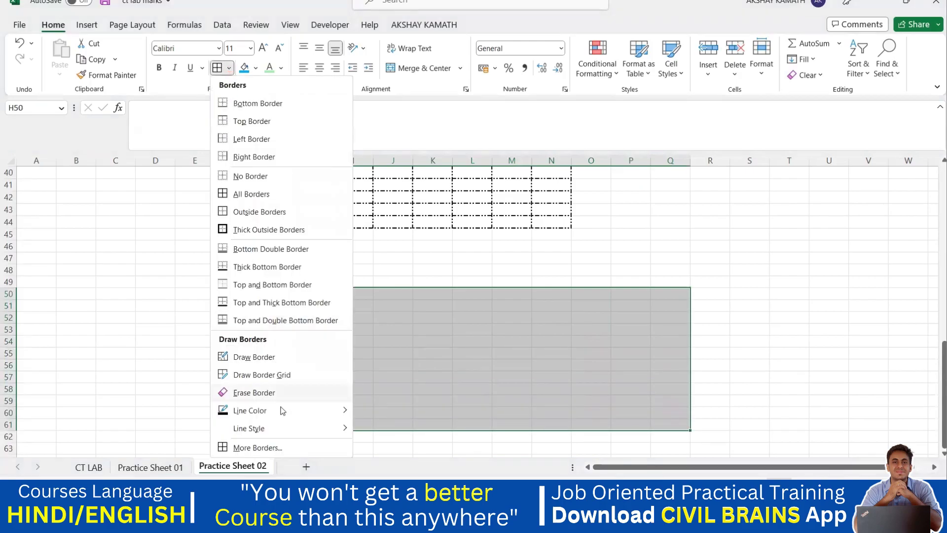
mouse_move(285, 434)
click(386, 451)
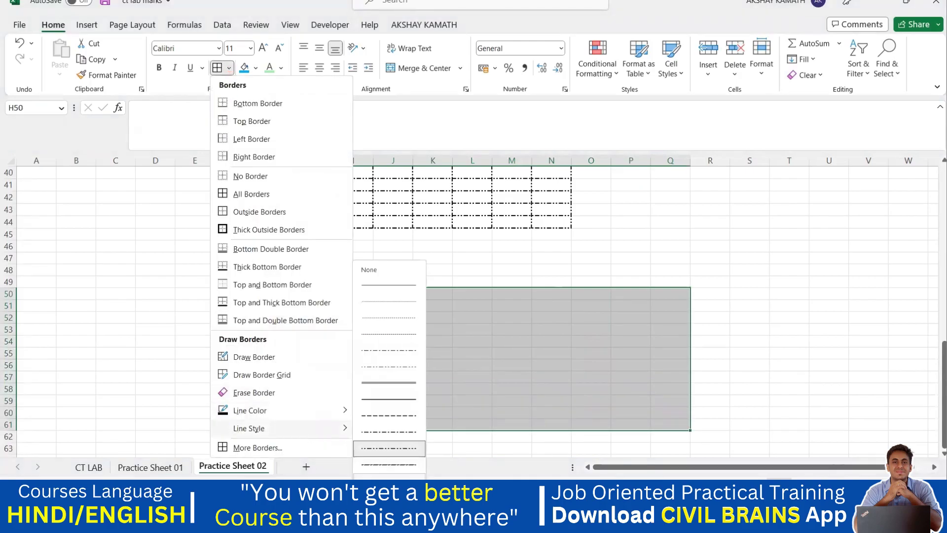
click(389, 380)
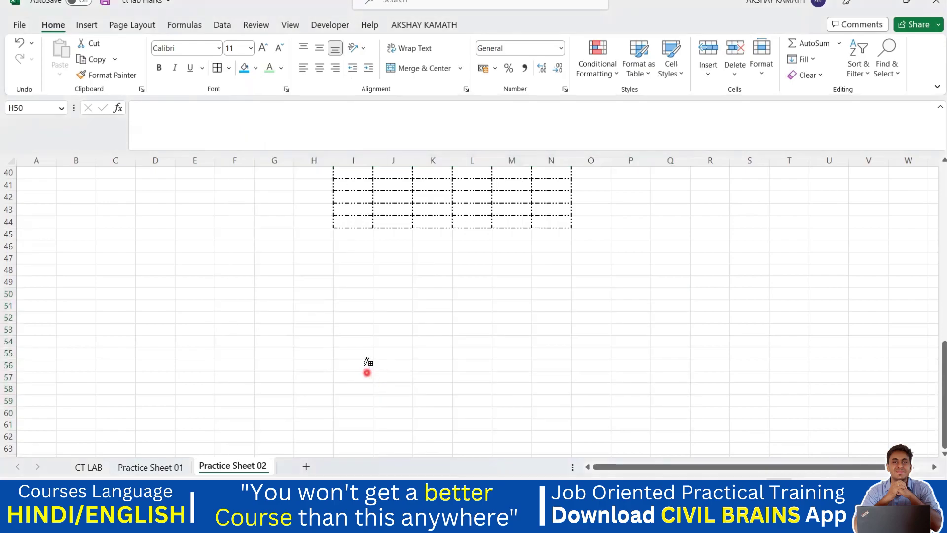
mouse_move(314, 277)
mouse_down()
mouse_move(531, 288)
mouse_move(562, 350)
mouse_up()
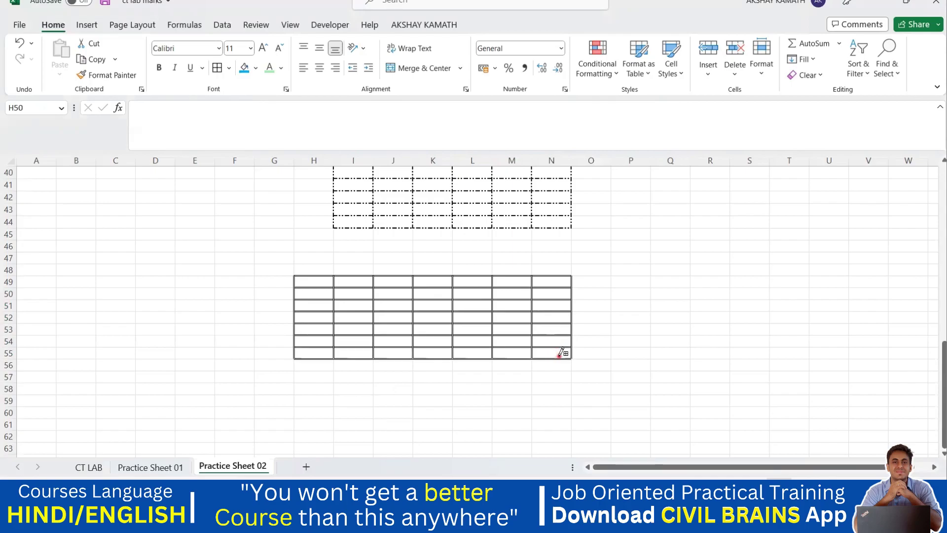
key(Escape)
Select cell F48 for a single border
drag(641, 363, 642, 376)
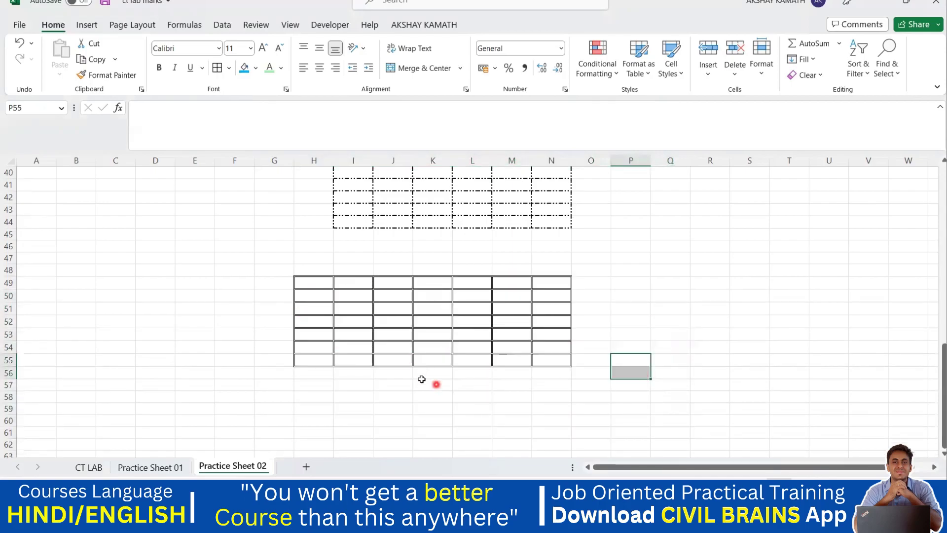
drag(319, 279, 317, 356)
drag(251, 270, 254, 296)
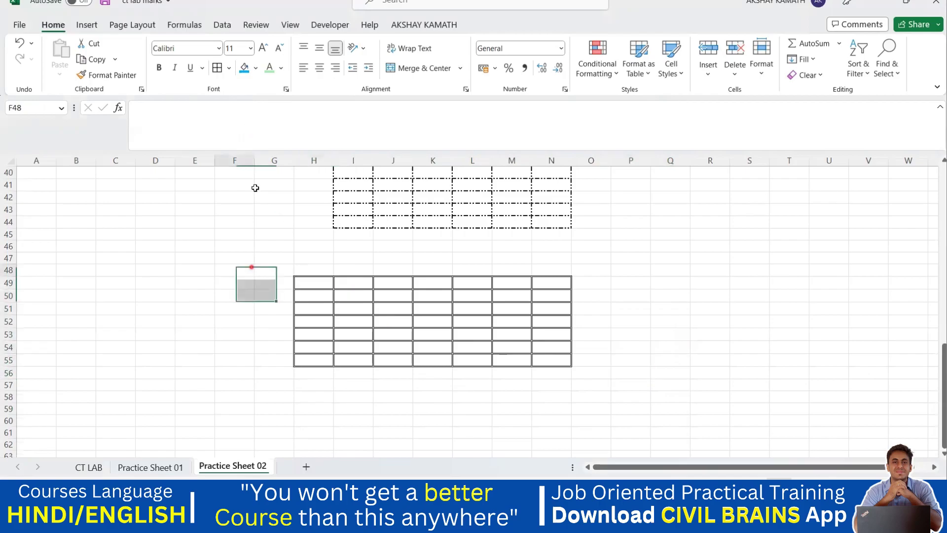
Apply a thick solid bottom border to F48 through More Borders
click(229, 68)
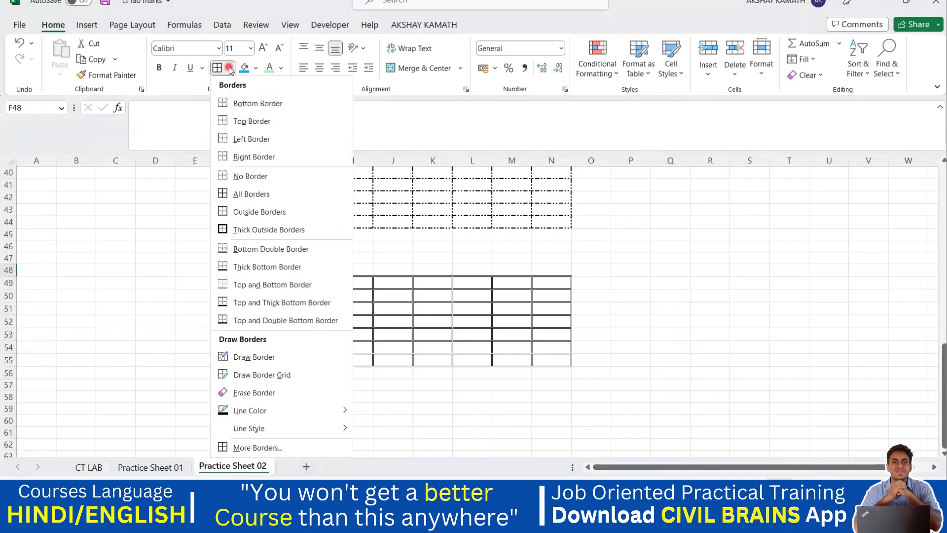
click(281, 448)
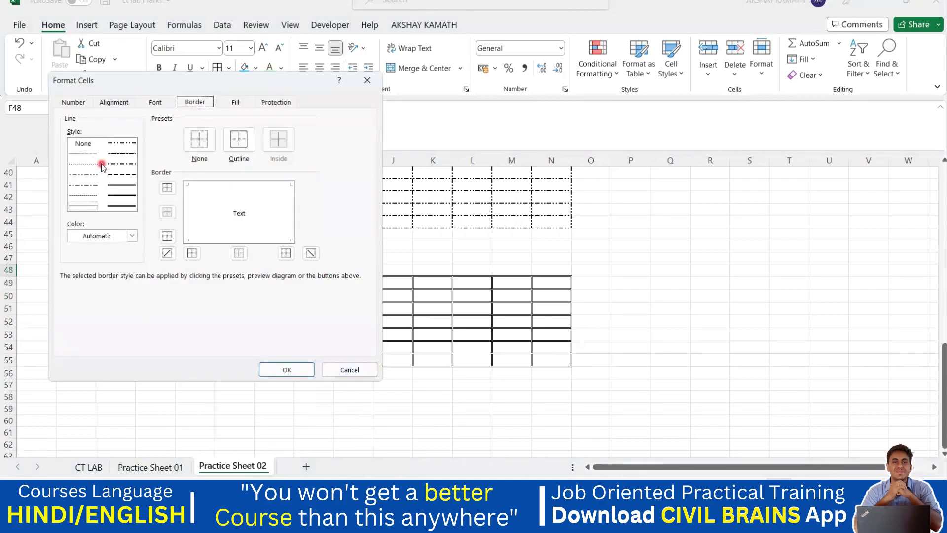
click(124, 195)
click(168, 237)
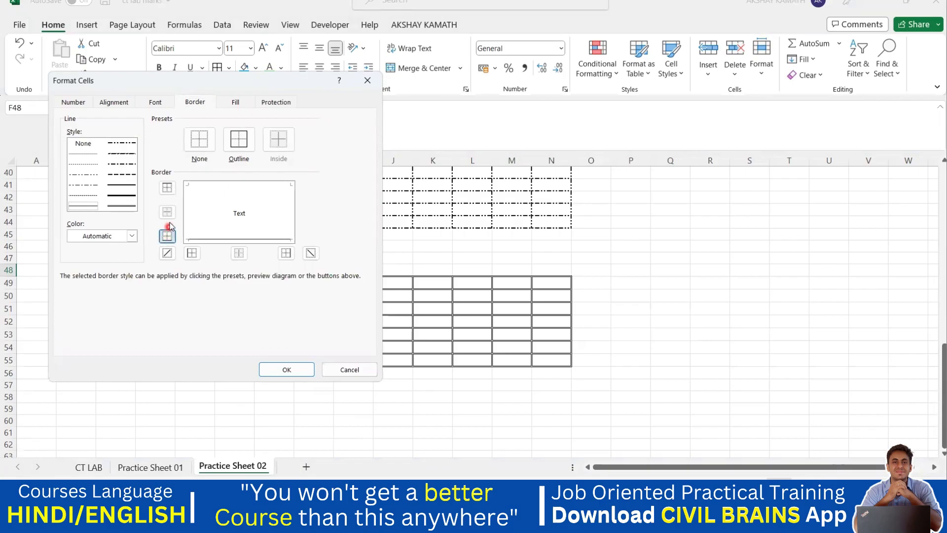
click(301, 368)
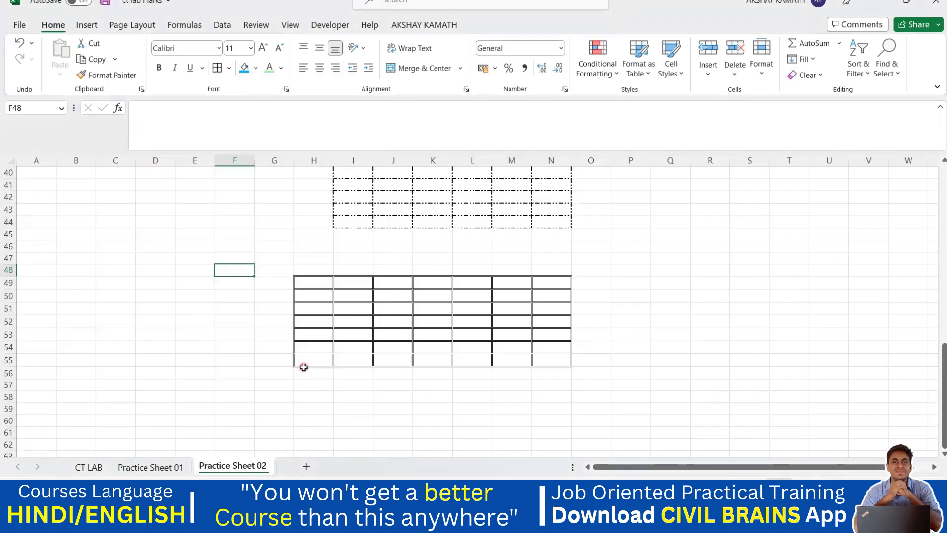
Check F48's new border and reapply the last-used border
click(326, 387)
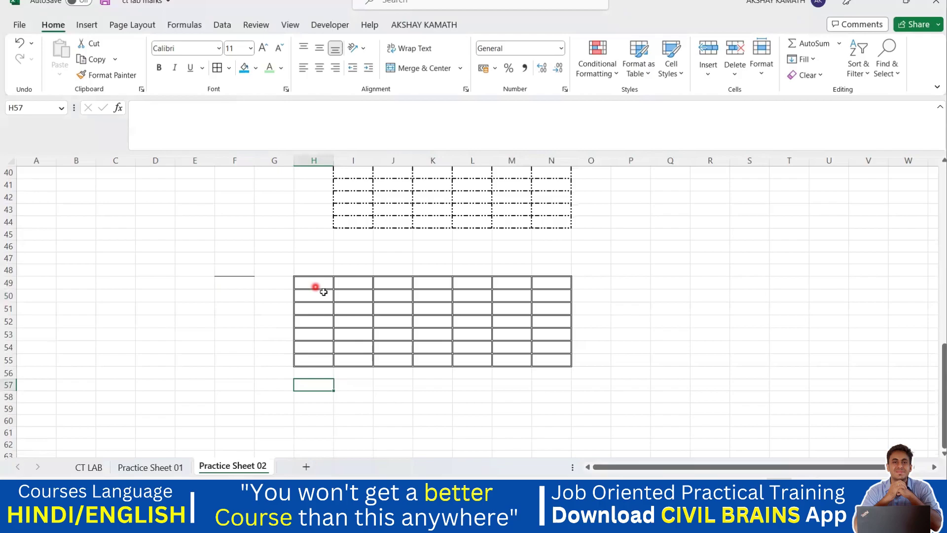
scroll(296, 257, up, 3)
click(218, 67)
Open and dismiss the border options list twice without choosing, then scroll down
click(231, 70)
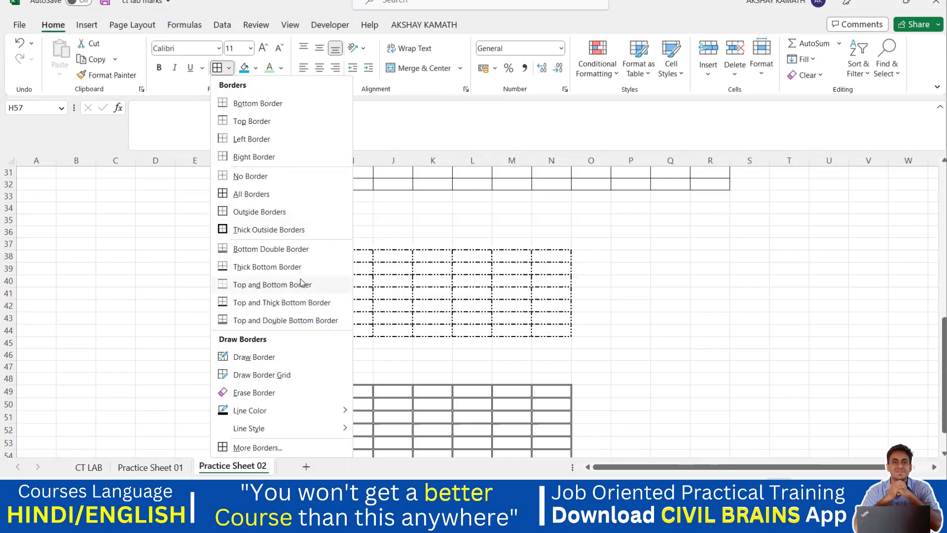
key(Escape)
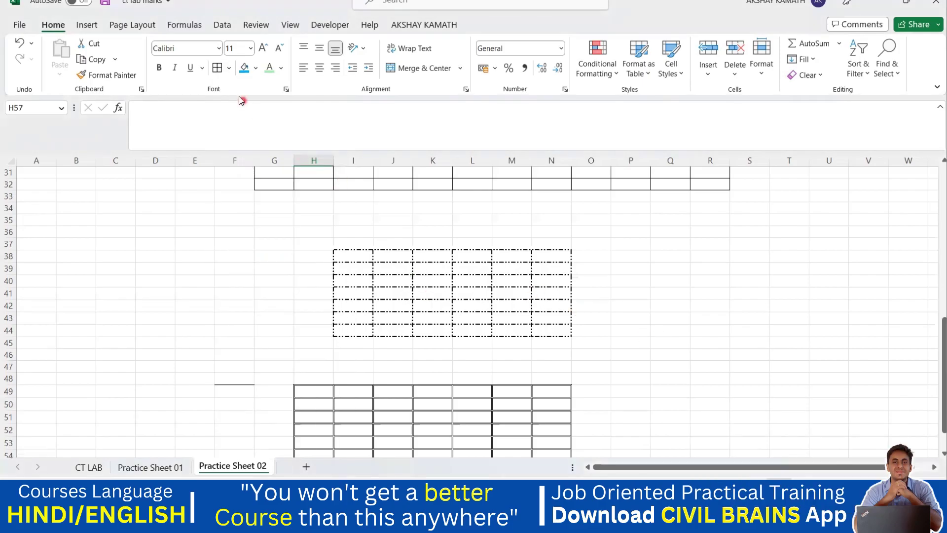
click(231, 69)
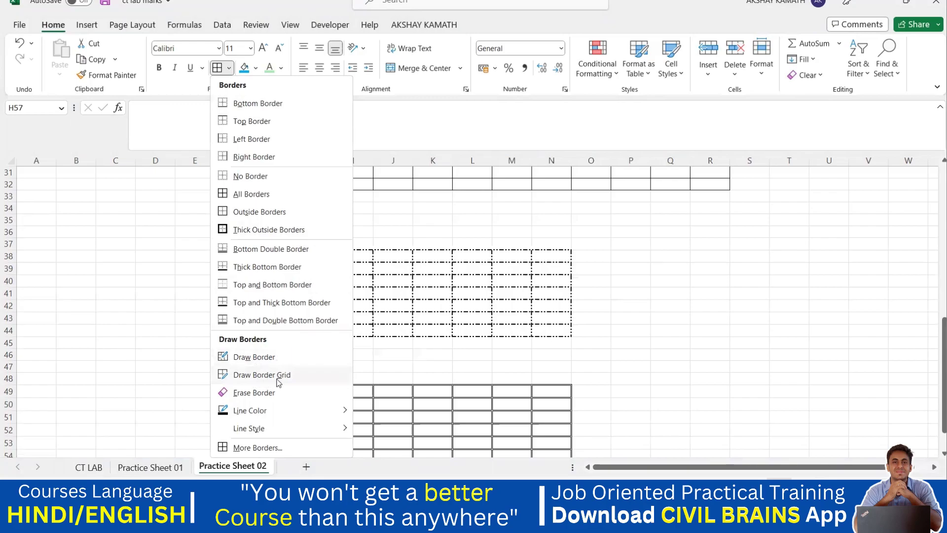
click(618, 368)
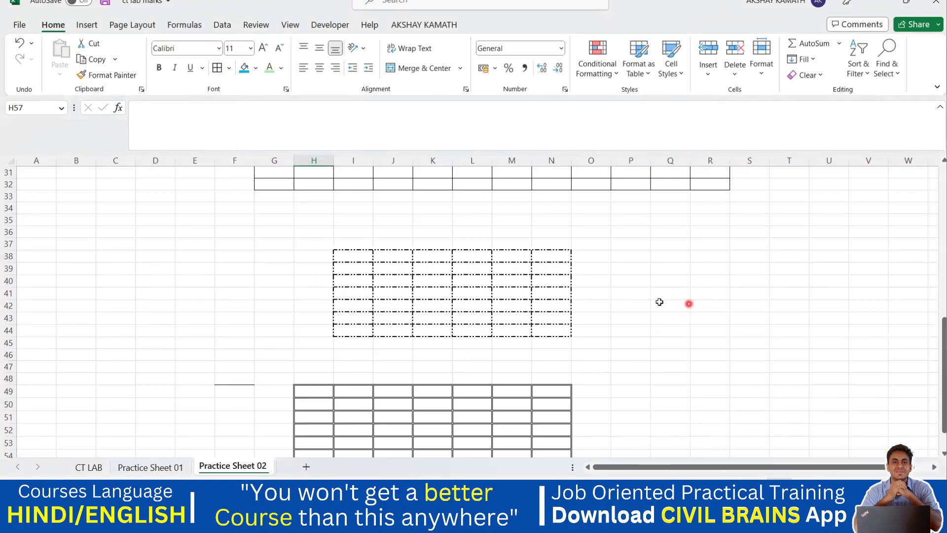
scroll(661, 301, down, 1)
scroll(661, 301, down, 3)
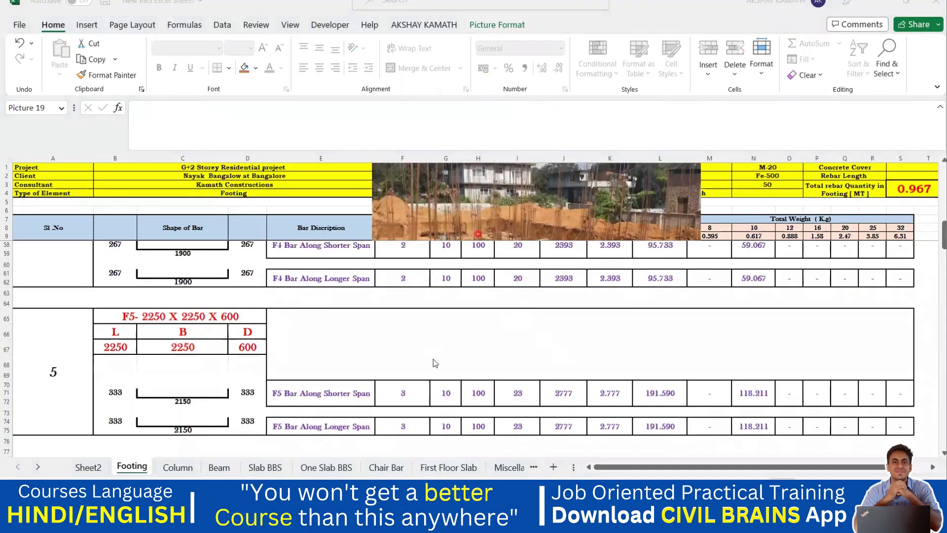
scroll(436, 363, up, 3)
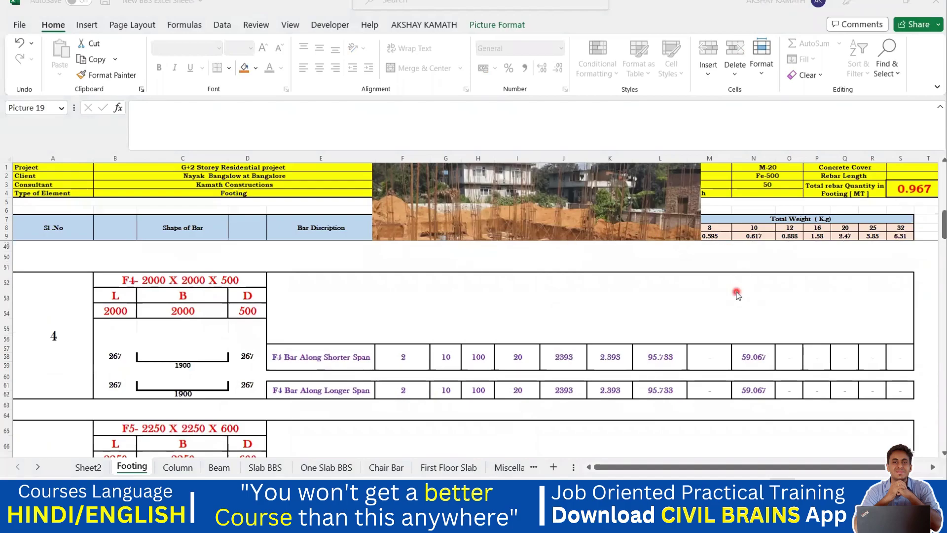
scroll(736, 294, down, 4)
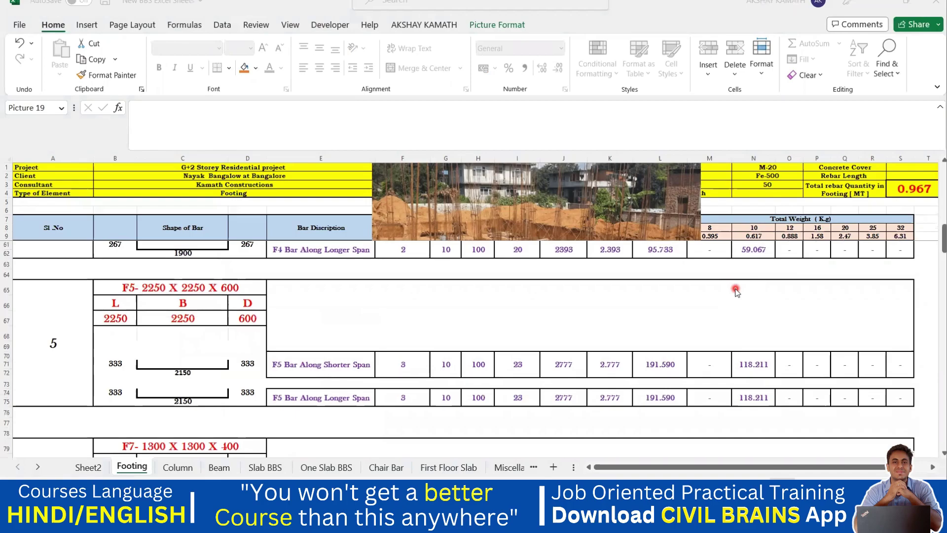
scroll(717, 303, down, 1)
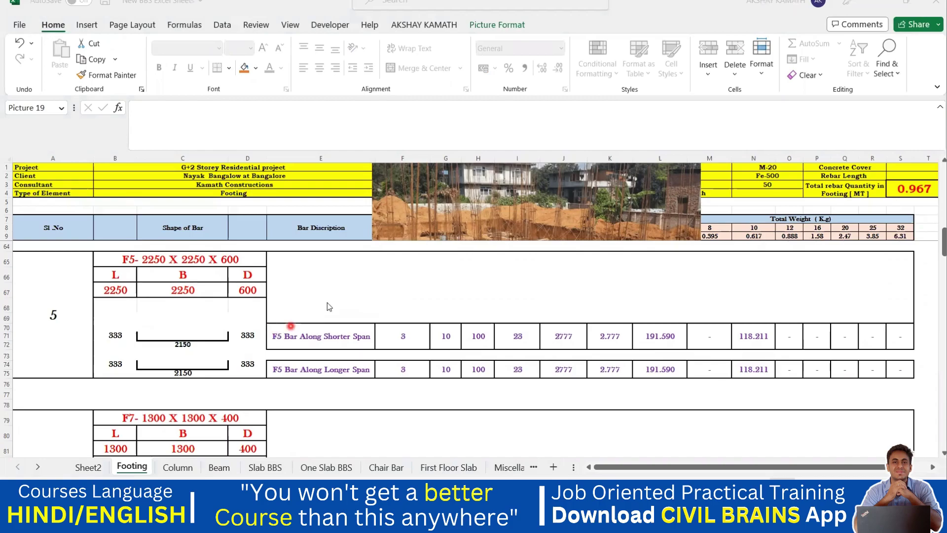
click(334, 393)
With Draw Border, draw the bracket's left leg and bottom along F67
click(87, 24)
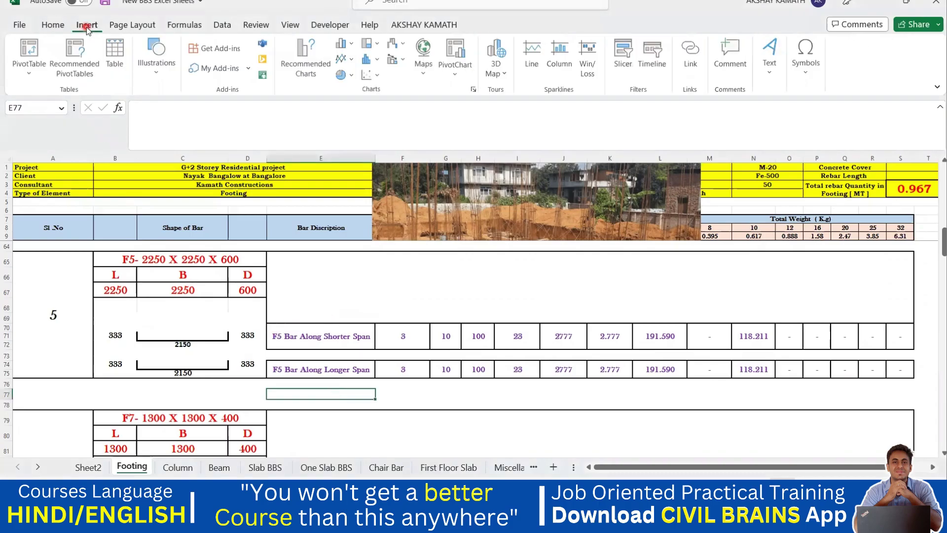
click(53, 24)
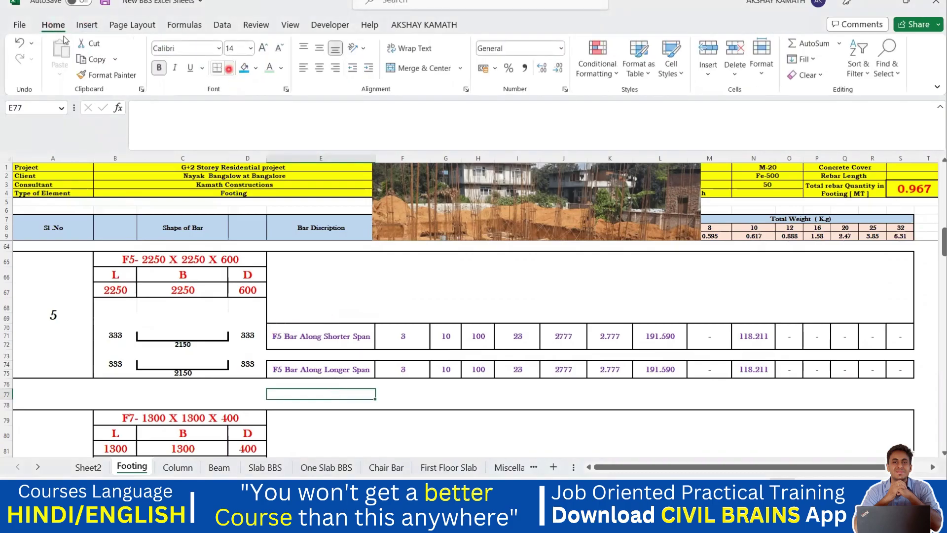
click(230, 68)
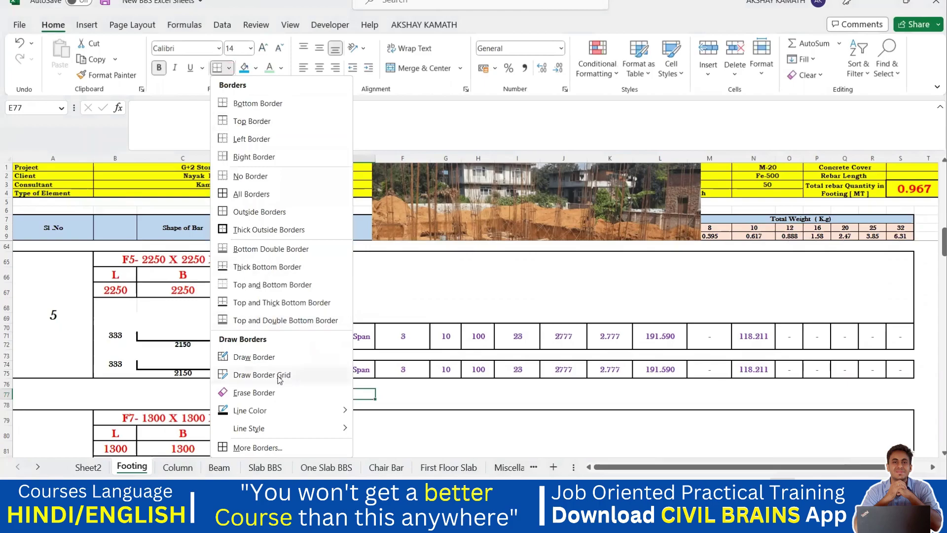
click(268, 350)
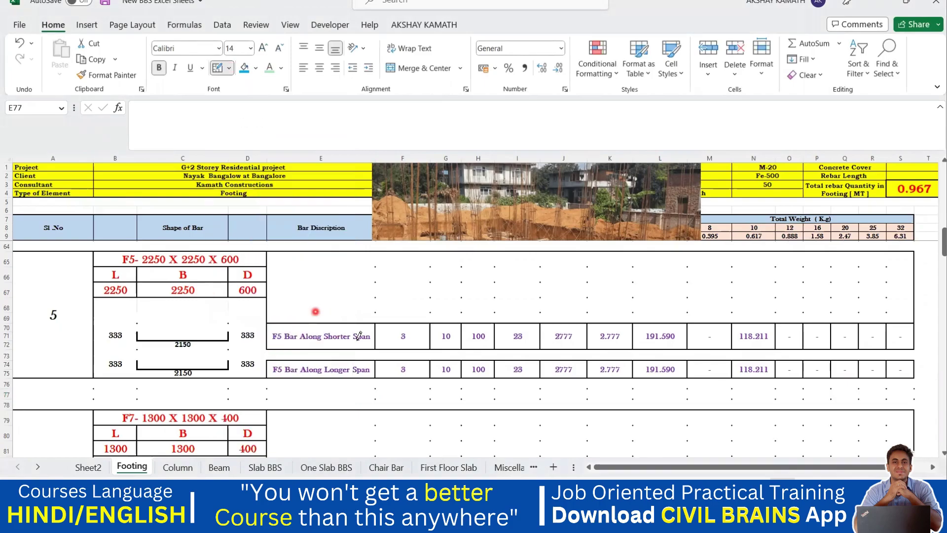
click(143, 325)
click(377, 278)
drag(376, 285, 393, 292)
Complete the bracket's right side on F67 and exit border drawing mode
key(Escape)
click(410, 299)
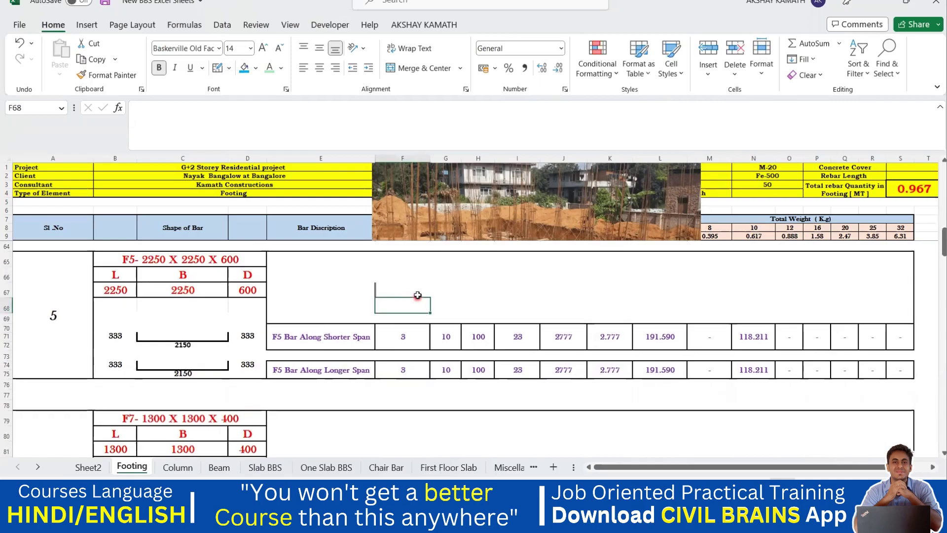
click(417, 294)
click(473, 293)
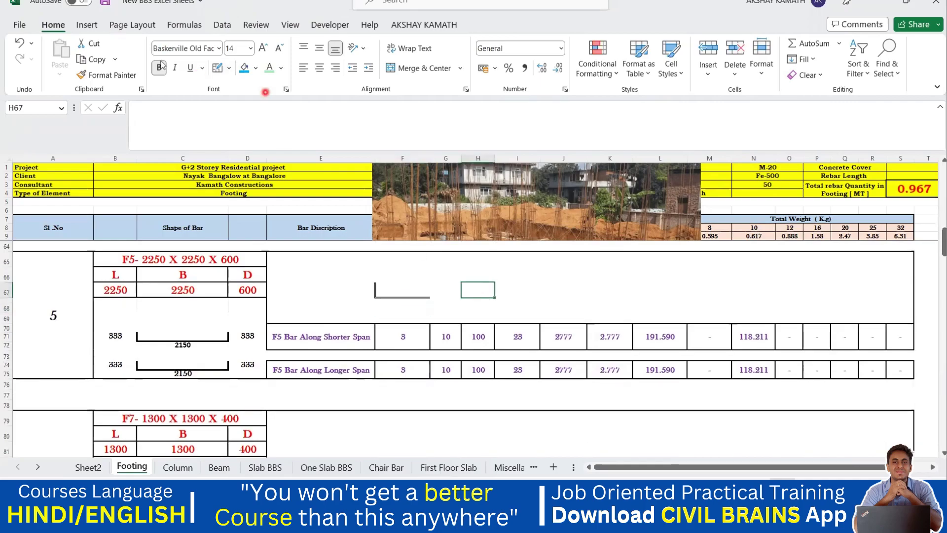
click(217, 67)
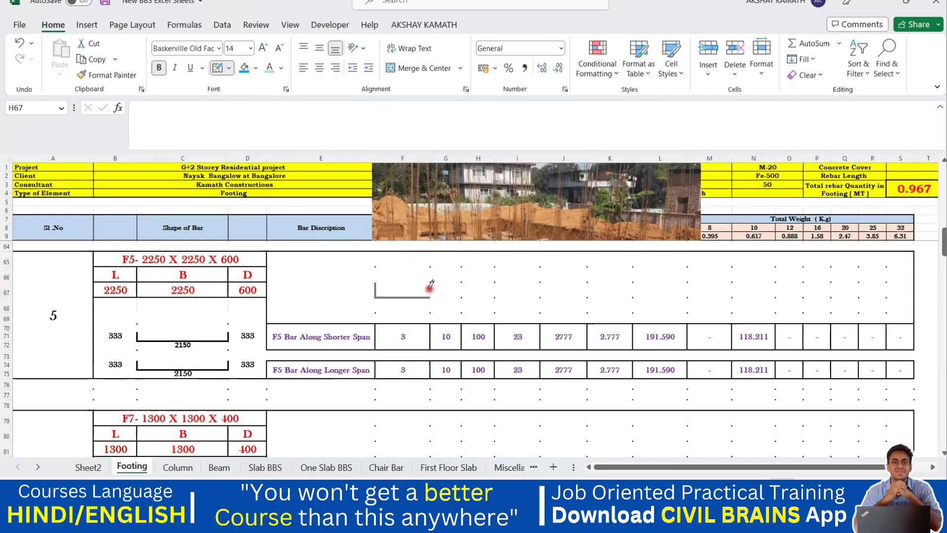
key(Escape)
click(484, 306)
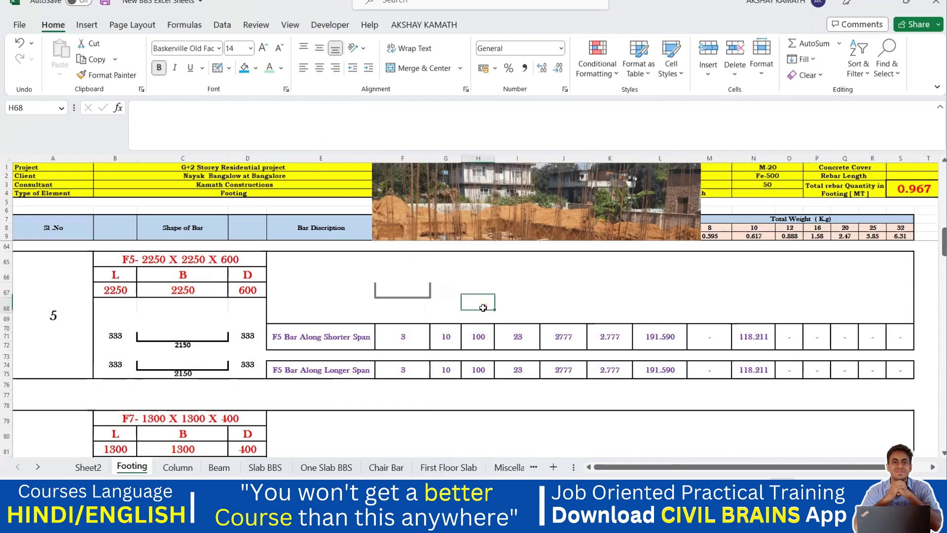
click(394, 299)
Enter 333 in E67 beside the bracket's left leg
click(417, 303)
click(398, 298)
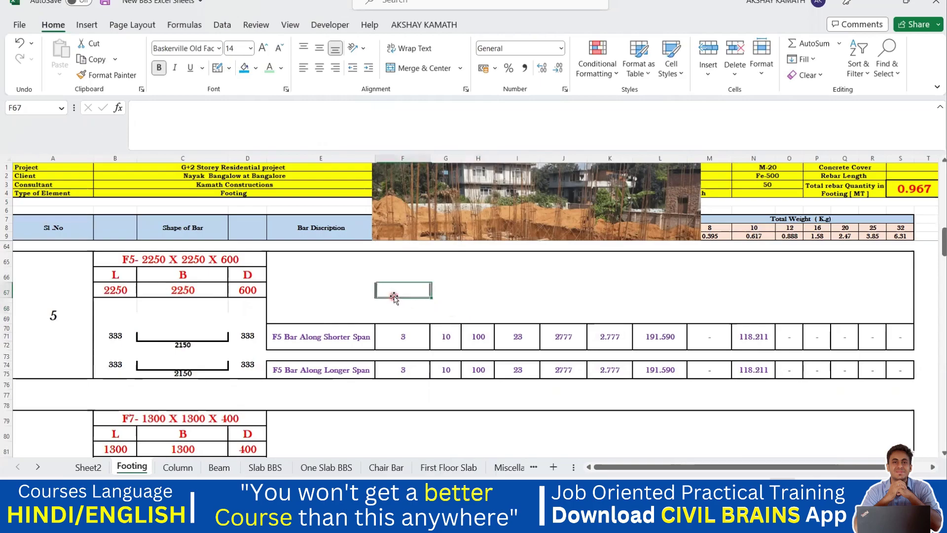
click(451, 304)
click(355, 291)
double_click(355, 291)
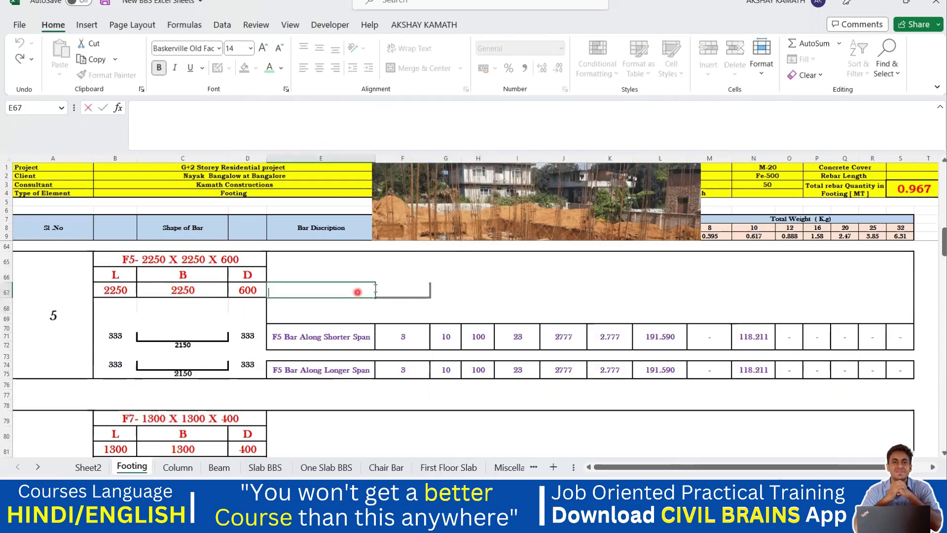
text(333)
click(515, 305)
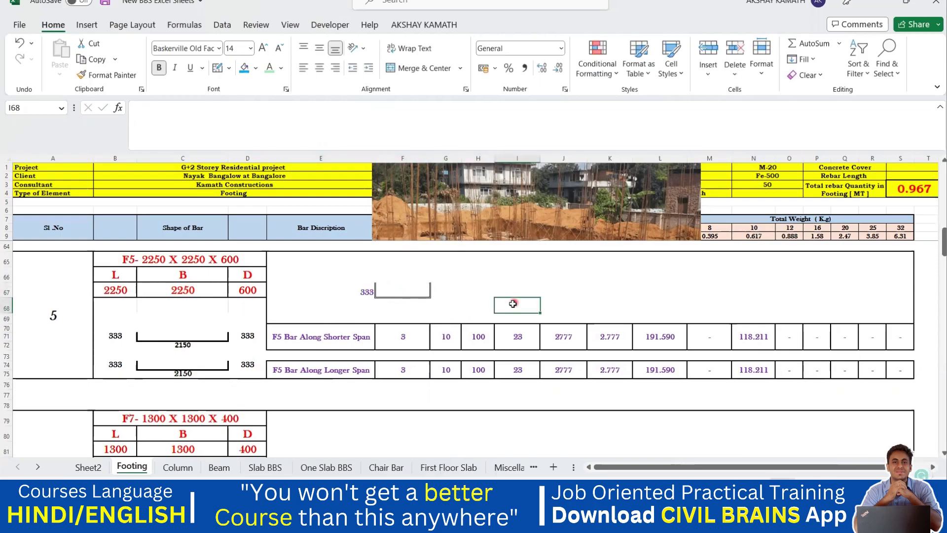
Enter 2150 in F68 under the bracket and 333 in G67 beside the right leg
click(396, 301)
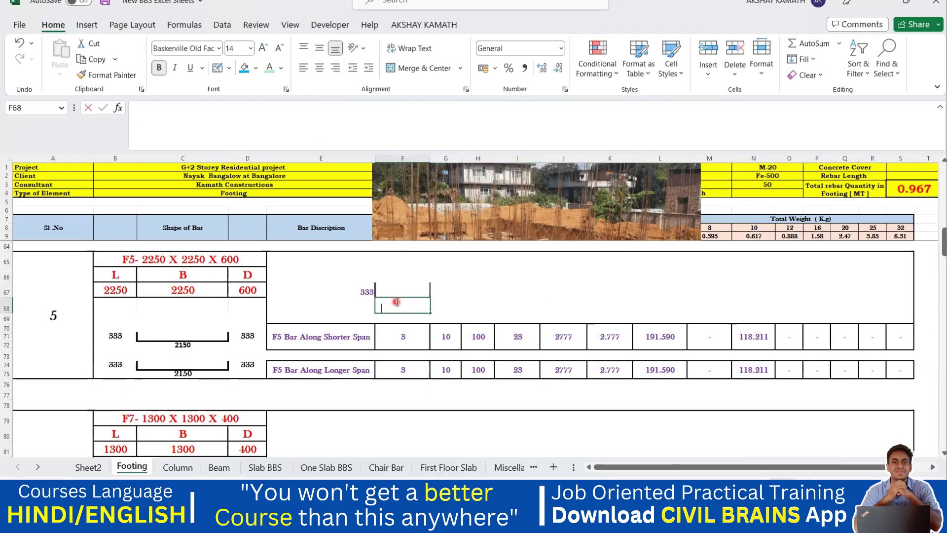
text(2150)
click(498, 310)
click(446, 292)
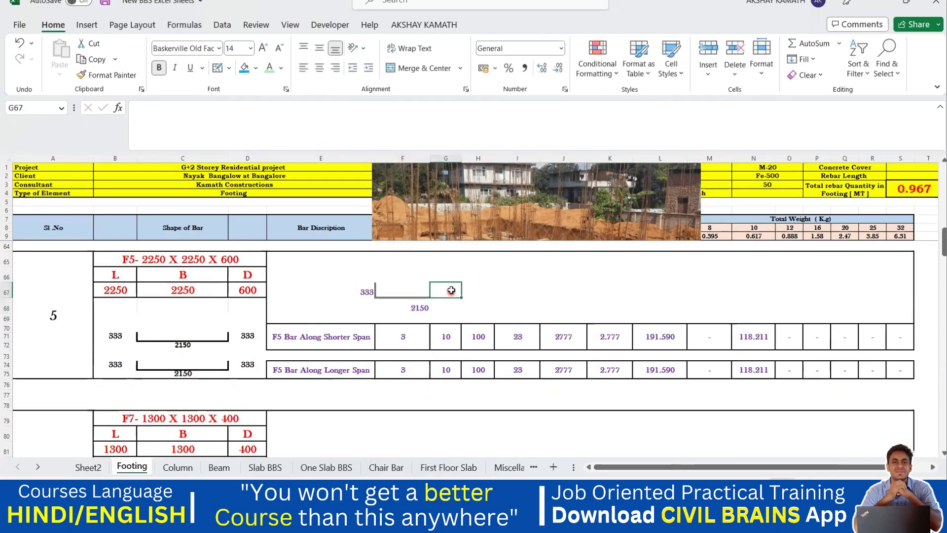
text(333)
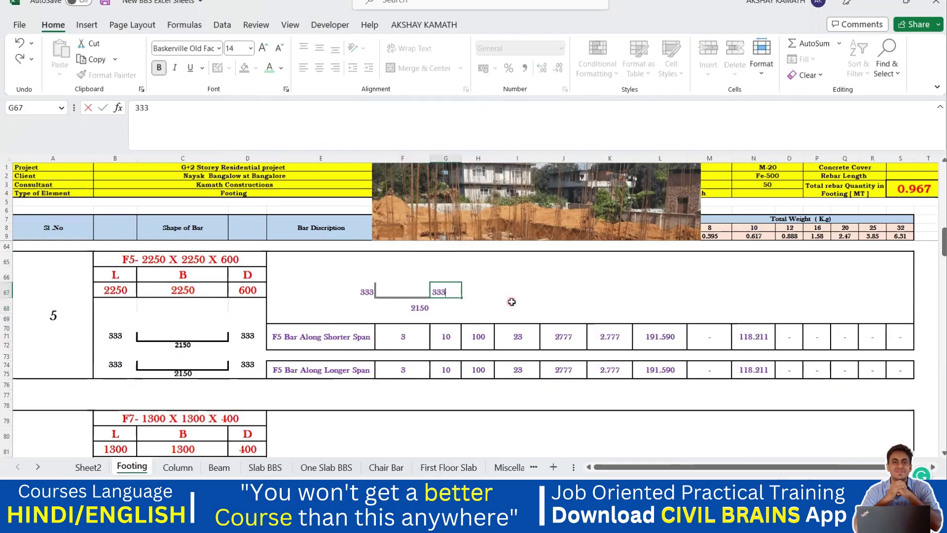
click(511, 302)
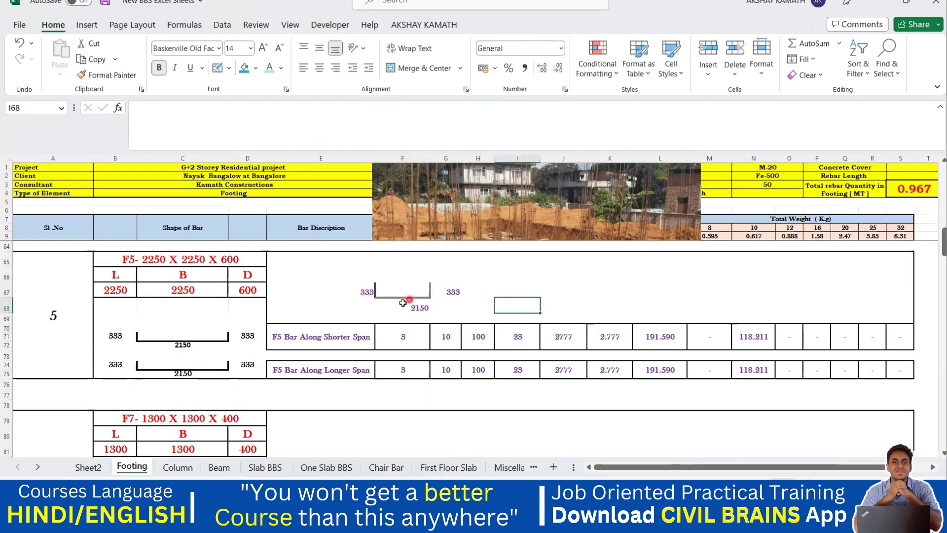
click(190, 340)
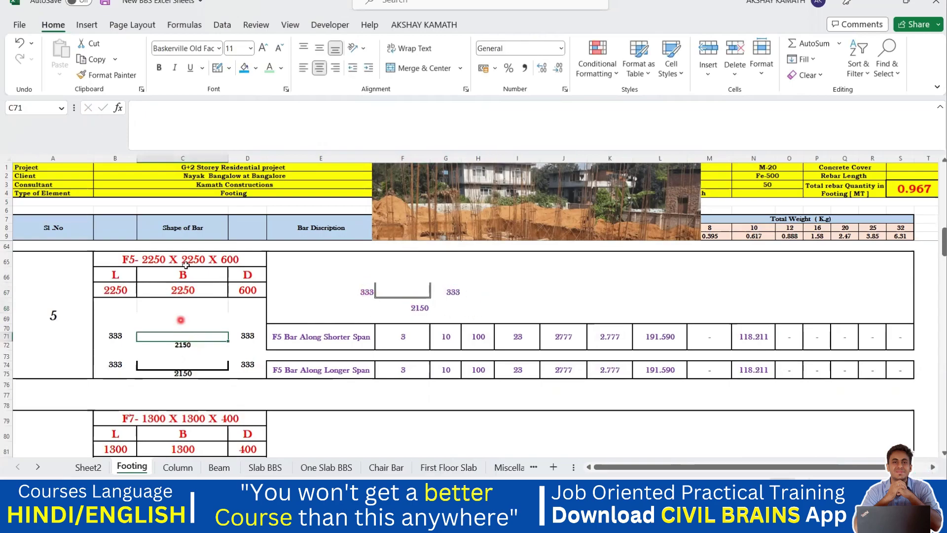
click(86, 25)
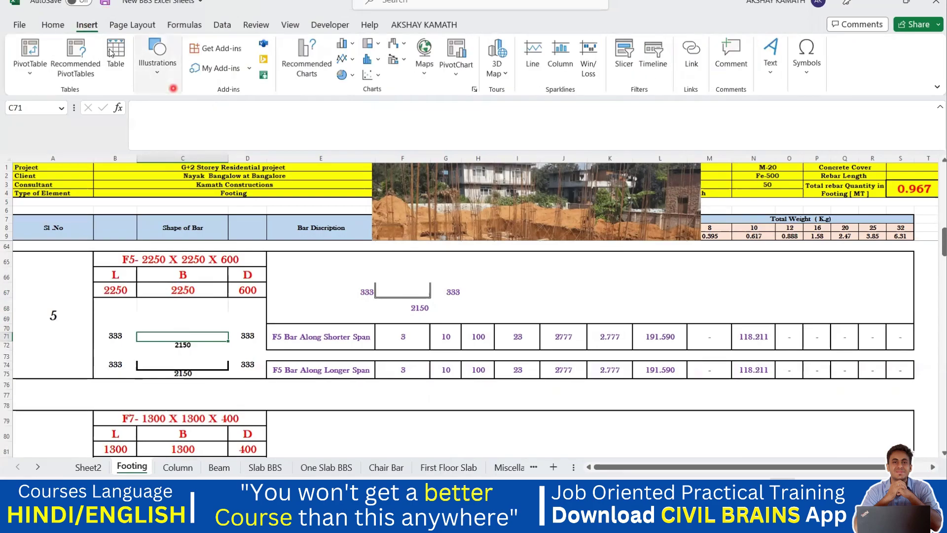
click(158, 58)
click(180, 121)
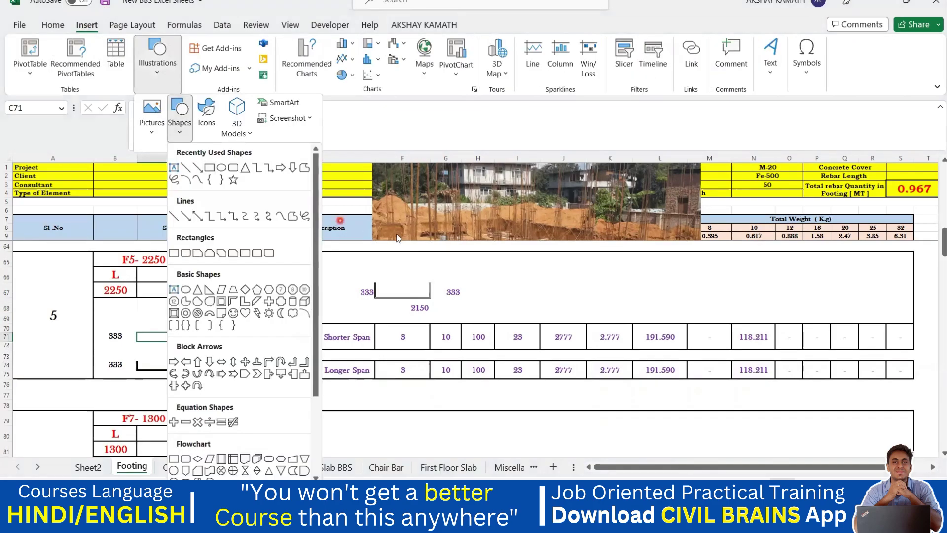
click(260, 252)
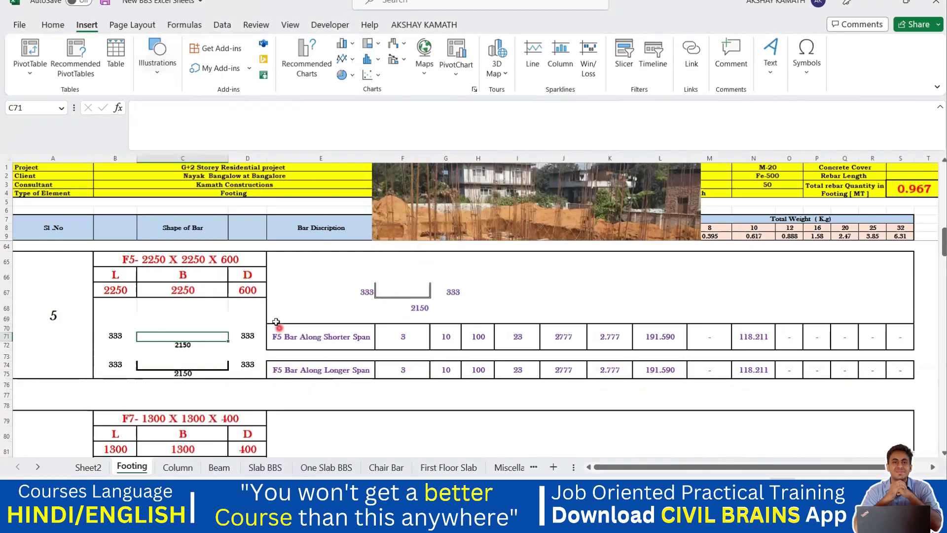
scroll(279, 324, down, 3)
scroll(289, 330, up, 5)
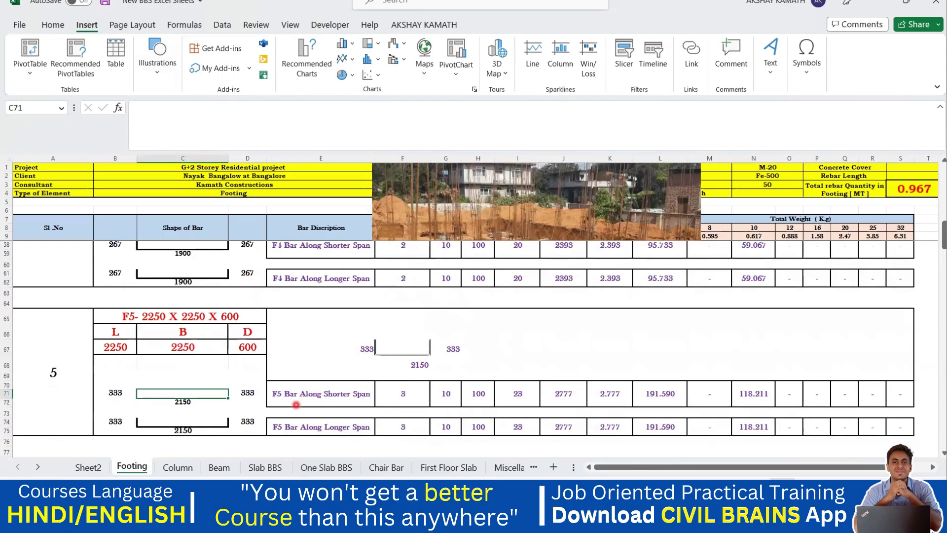
Go to the Column sheet and scroll to the C-26 longitudinal rebar sketch
click(177, 467)
scroll(202, 349, up, 10)
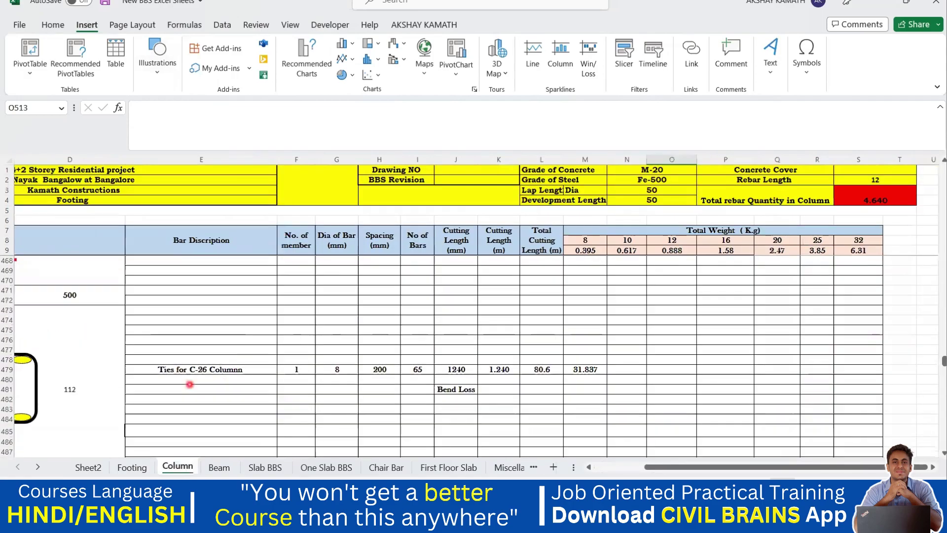
drag(699, 470, 646, 470)
scroll(253, 321, up, 4)
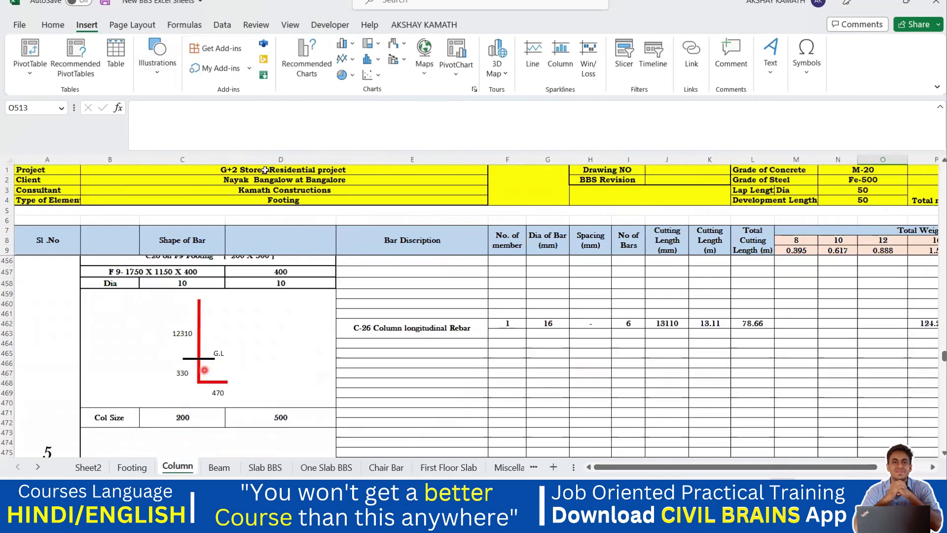
Draw borders around the empty cell beside the sketch and along its left and bottom sides
click(53, 25)
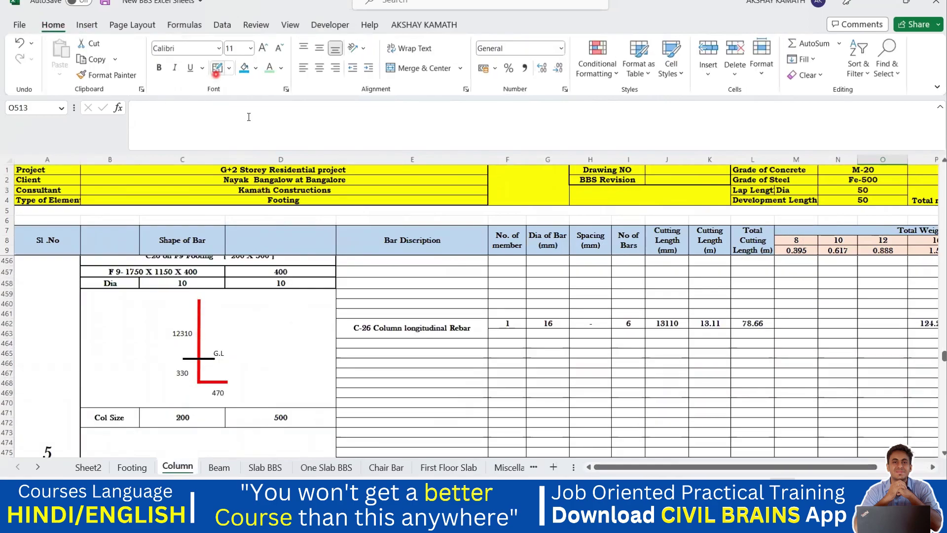
click(217, 68)
click(269, 316)
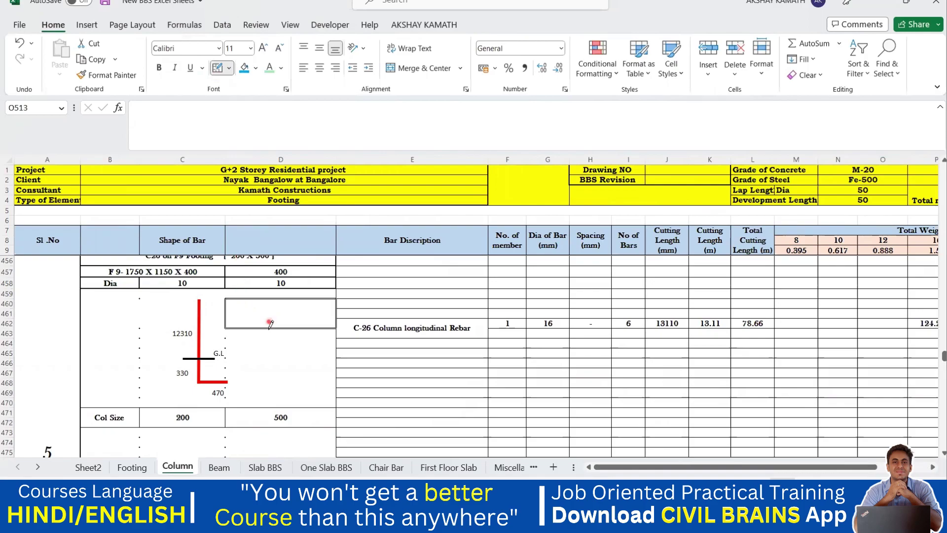
click(139, 310)
drag(138, 313, 139, 333)
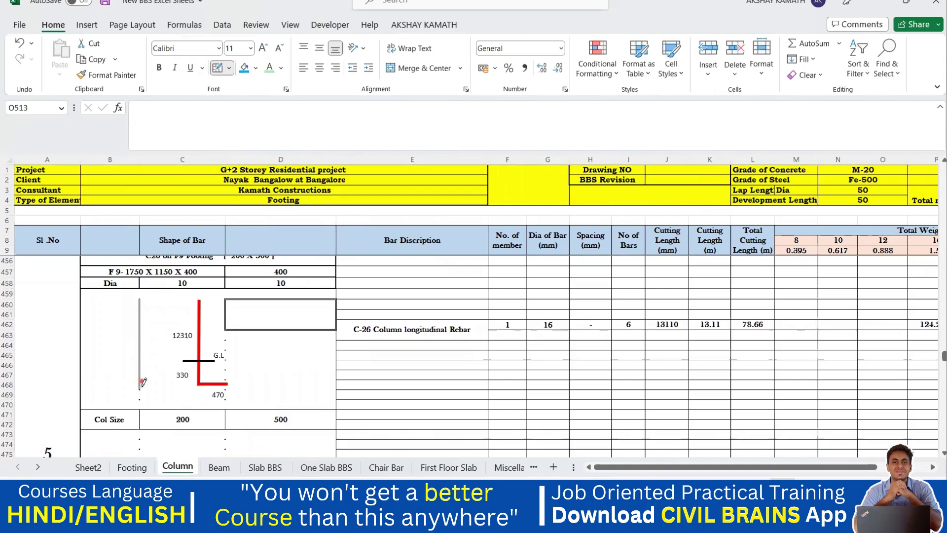
mouse_move(153, 386)
mouse_down()
mouse_move(291, 375)
mouse_move(203, 390)
mouse_up()
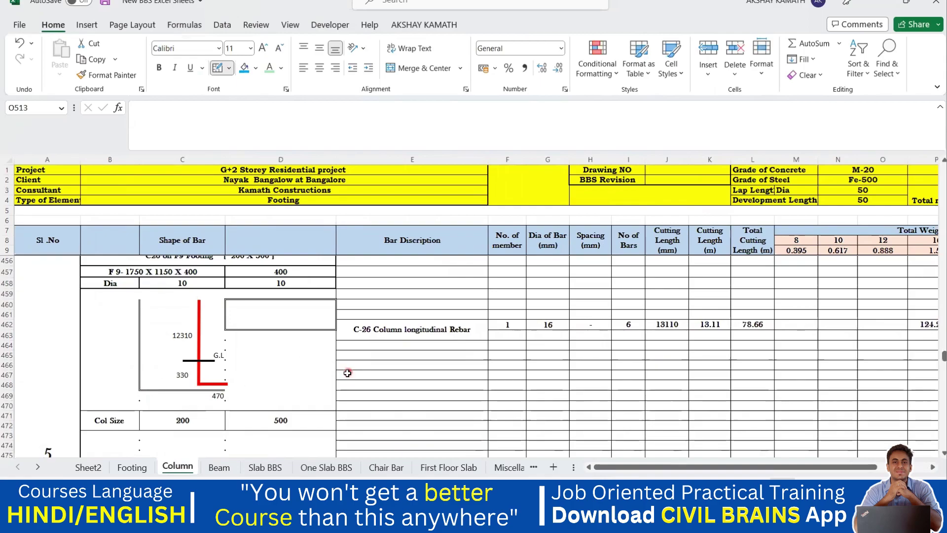
key(Escape)
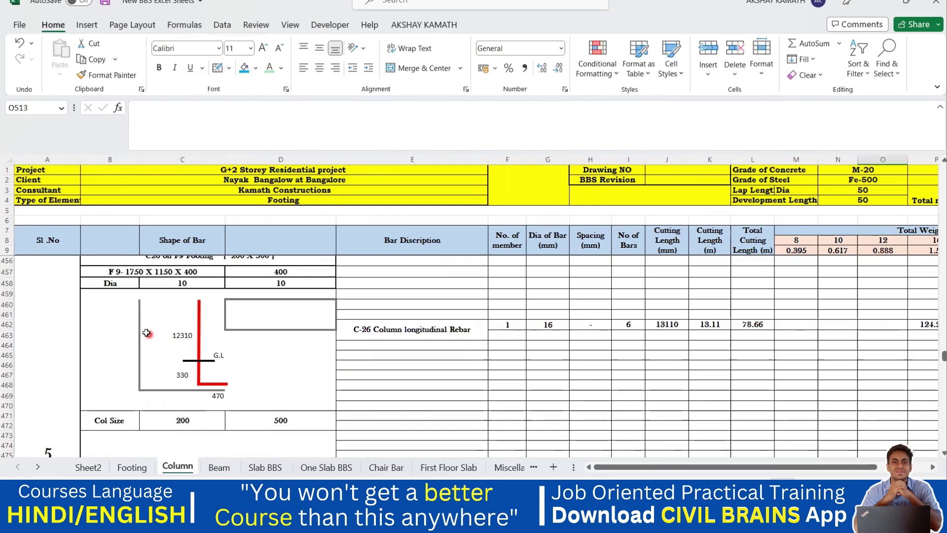
click(199, 328)
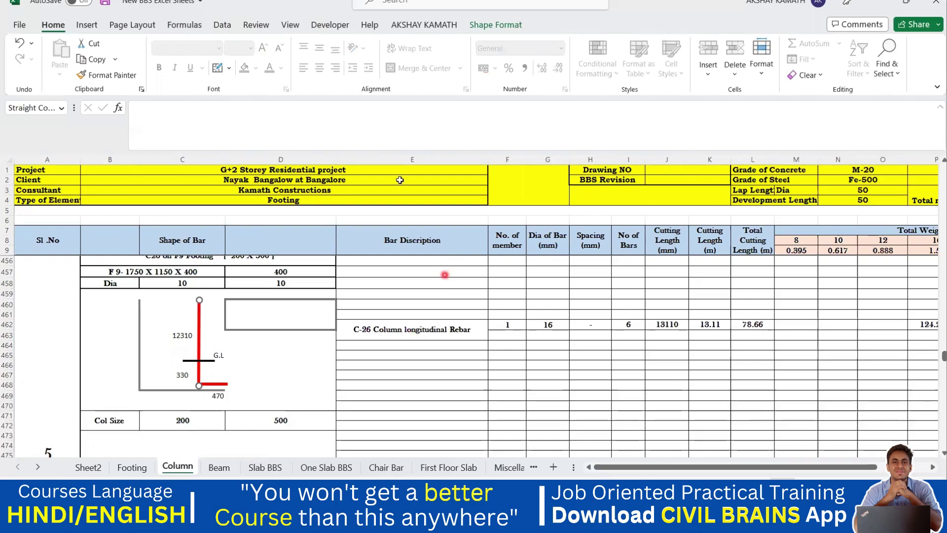
Bring the ct lab marks workbook forward from the taskbar to view Practice Sheet 02
mouse_move(641, 523)
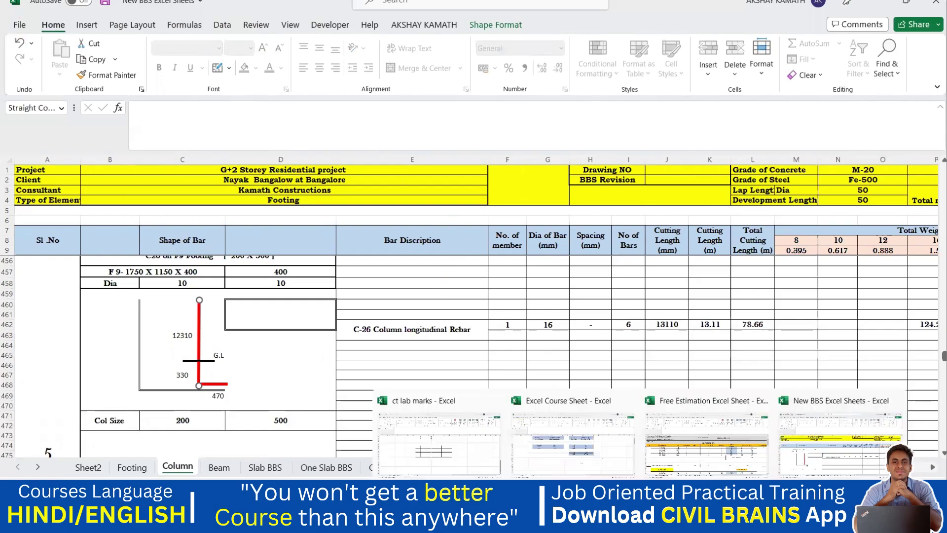
click(487, 463)
click(360, 373)
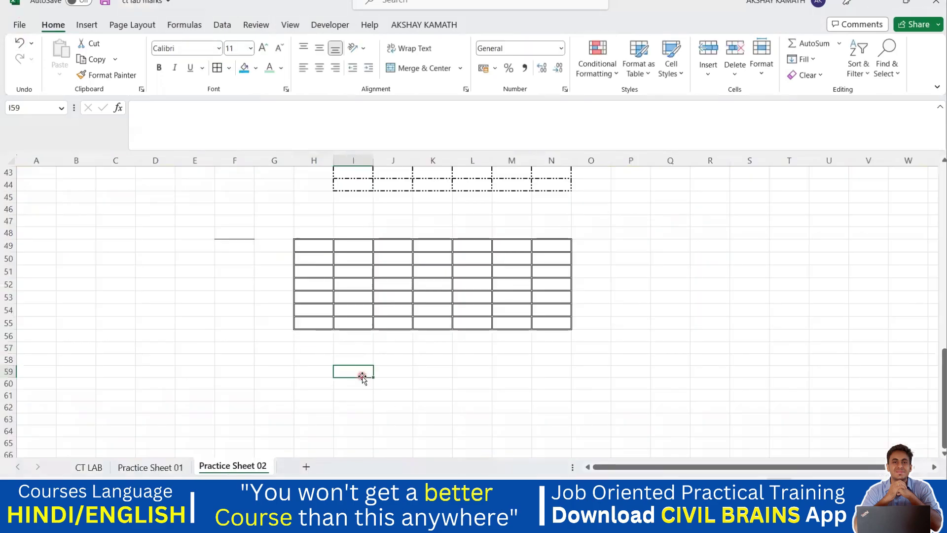